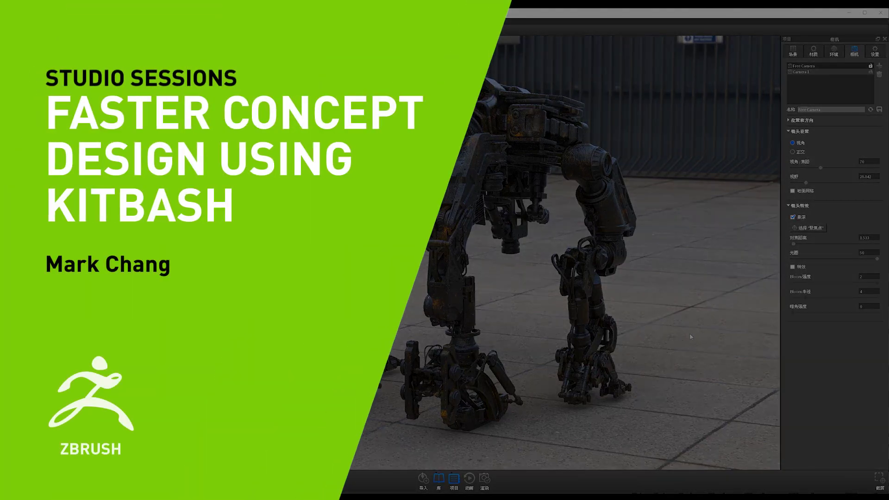
# Show the KeyShot scene tree and select the mech's 'default' part.
pyautogui.click(813, 57)
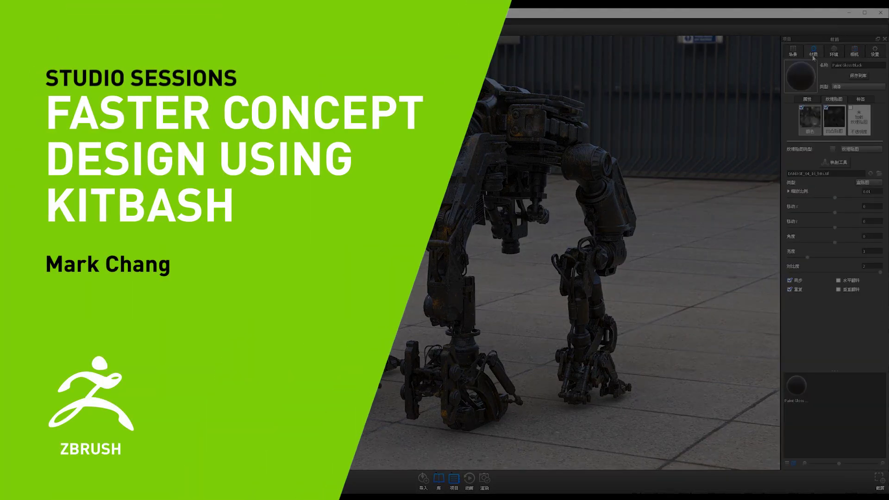
pyautogui.click(792, 51)
pyautogui.click(816, 94)
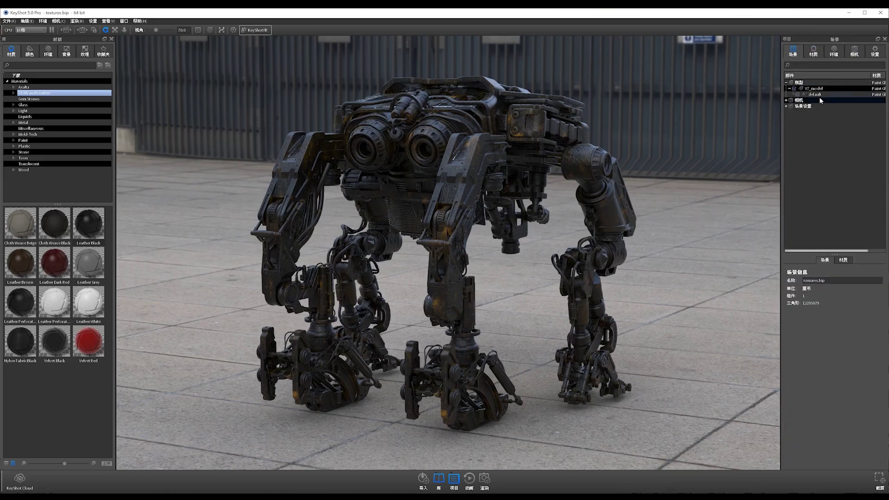
# Orbit around the mech from several angles, briefly repositioning it with Move Model.
pyautogui.click(717, 217)
pyautogui.moveTo(717, 217); pyautogui.dragTo(638, 339)
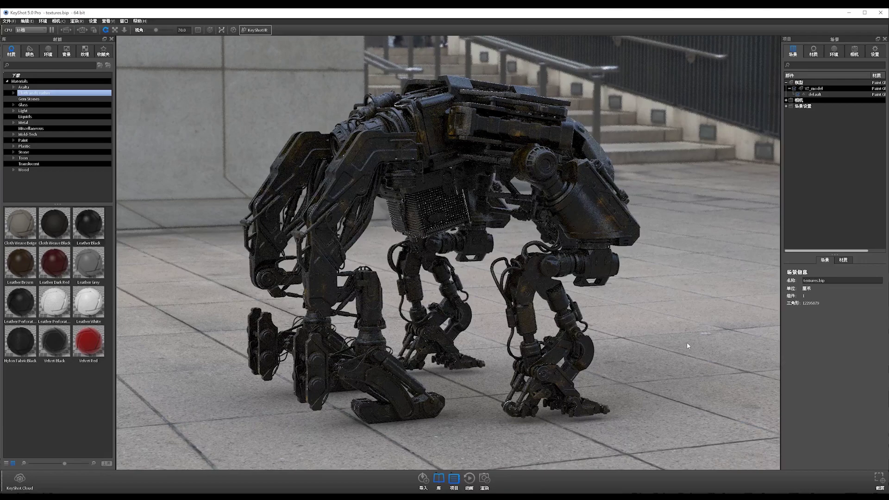
pyautogui.click(482, 205)
pyautogui.rightClick(442, 199)
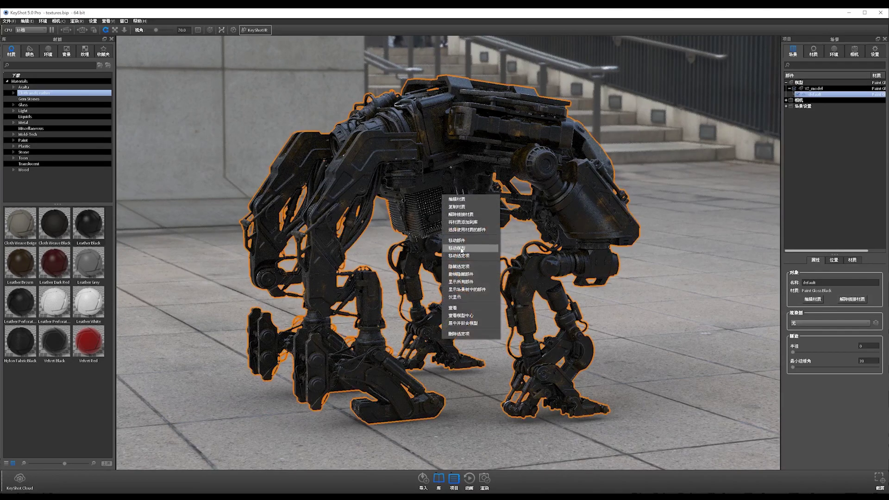
pyautogui.click(461, 249)
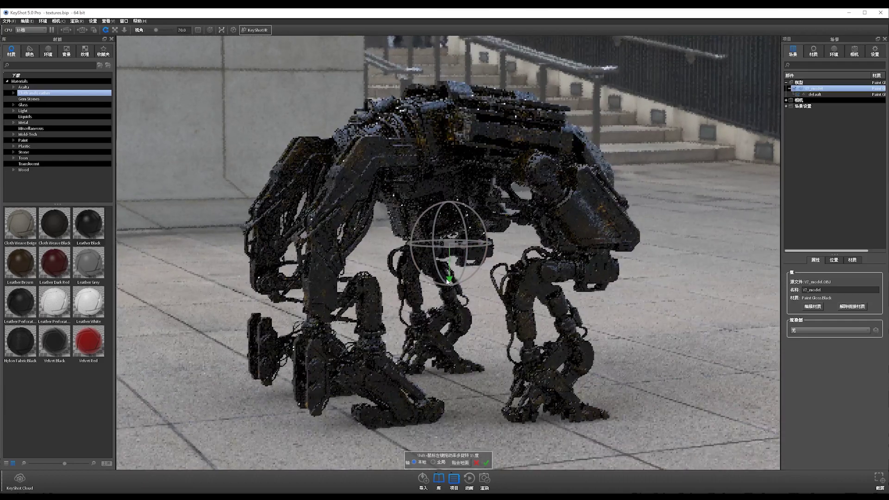
pyautogui.click(667, 312)
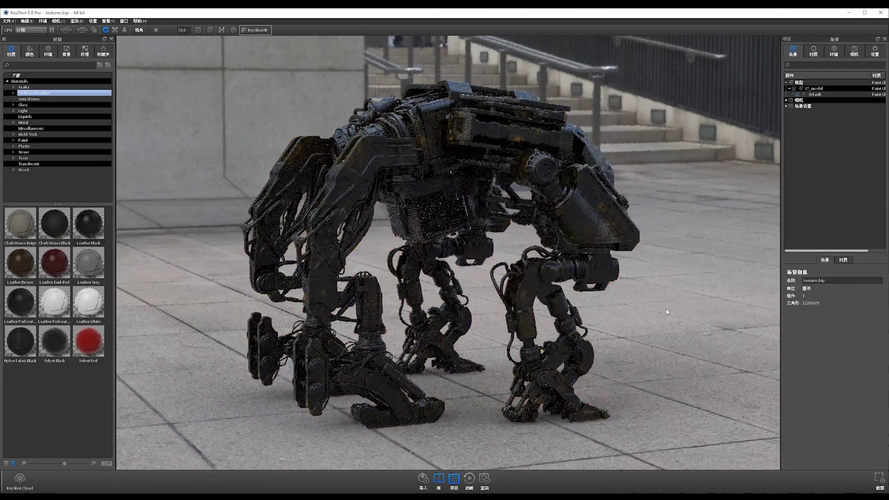
pyautogui.moveTo(667, 312); pyautogui.dragTo(554, 287)
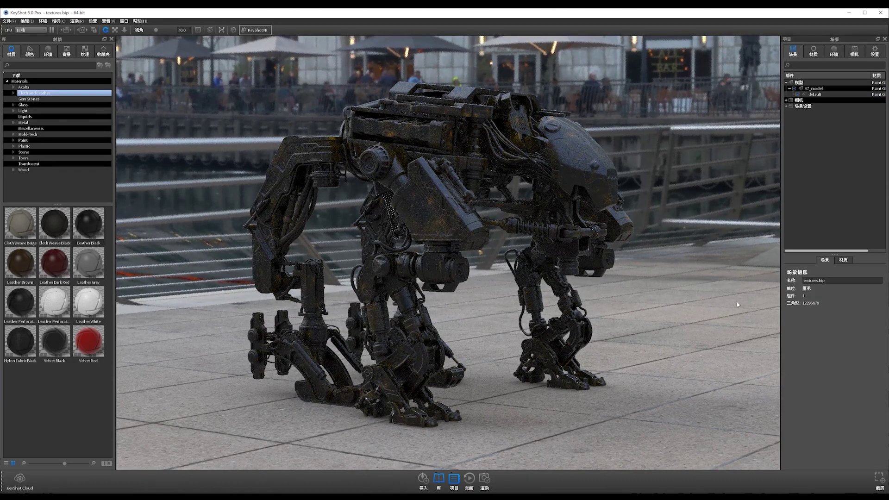
pyautogui.moveTo(718, 316); pyautogui.dragTo(708, 320)
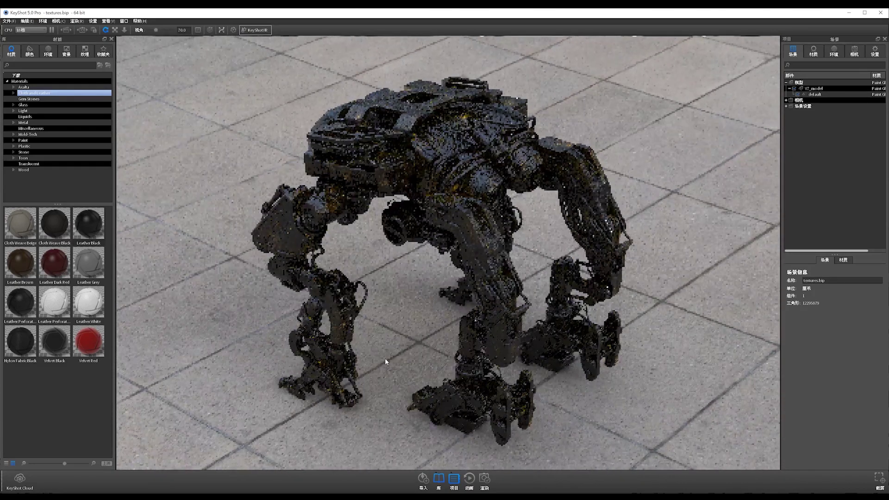
# Show Paint Gloss Black's colour and roughness properties, then zoom in on the twin-lens head.
pyautogui.click(824, 53)
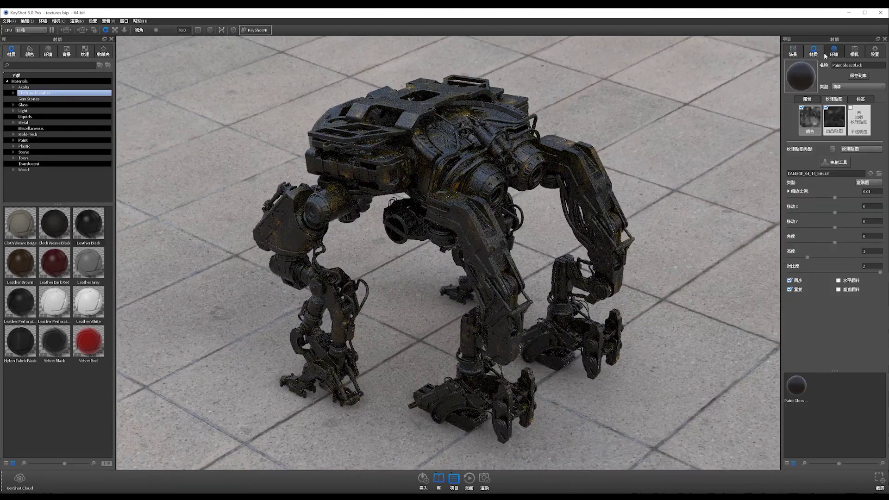
pyautogui.click(807, 99)
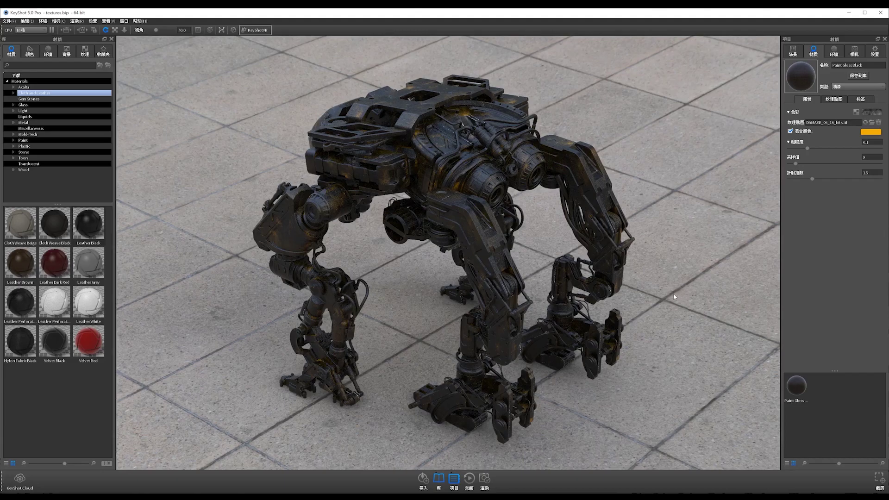
pyautogui.moveTo(596, 290); pyautogui.dragTo(462, 276)
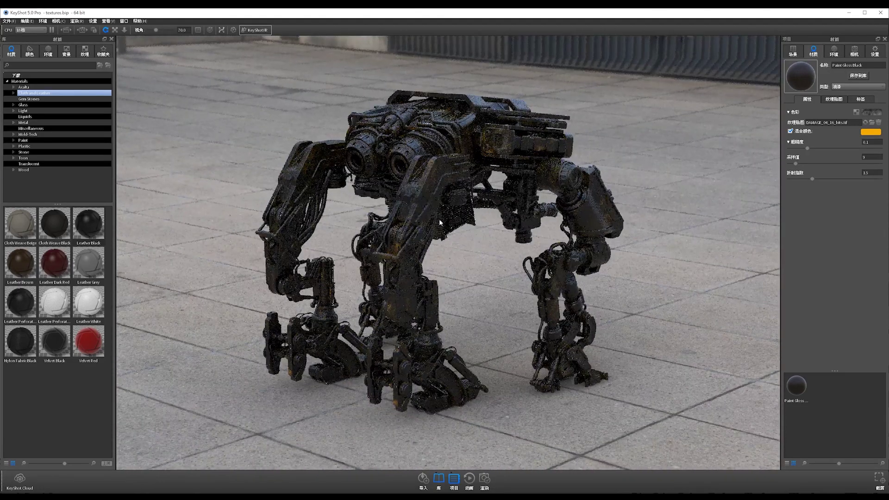
pyautogui.scroll(5, 469, 292)
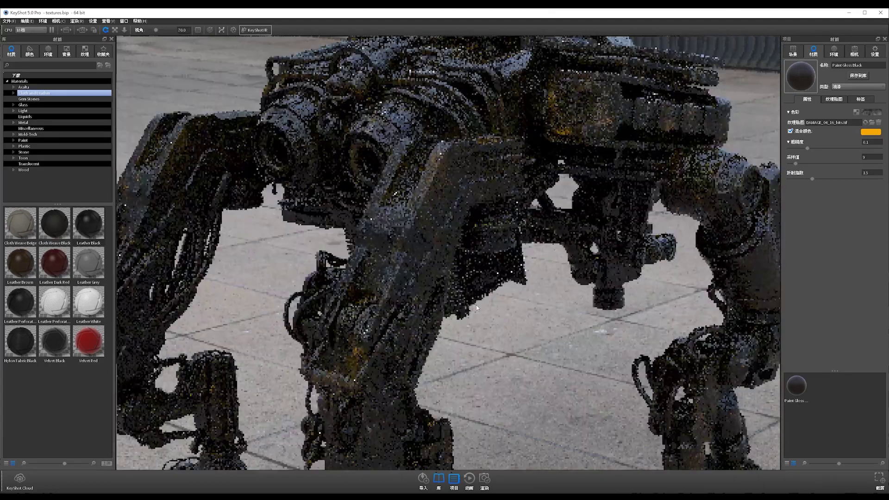
pyautogui.scroll(-5, 477, 308)
pyautogui.scroll(3, 496, 266)
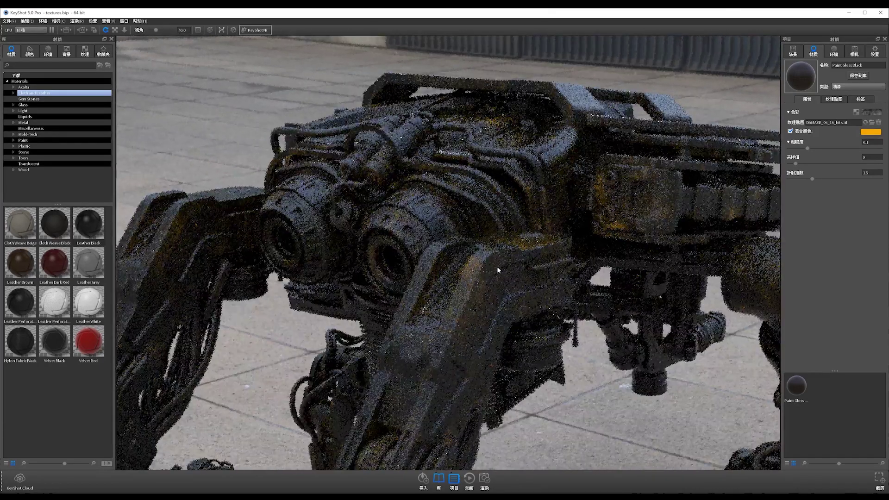
pyautogui.scroll(3, 496, 266)
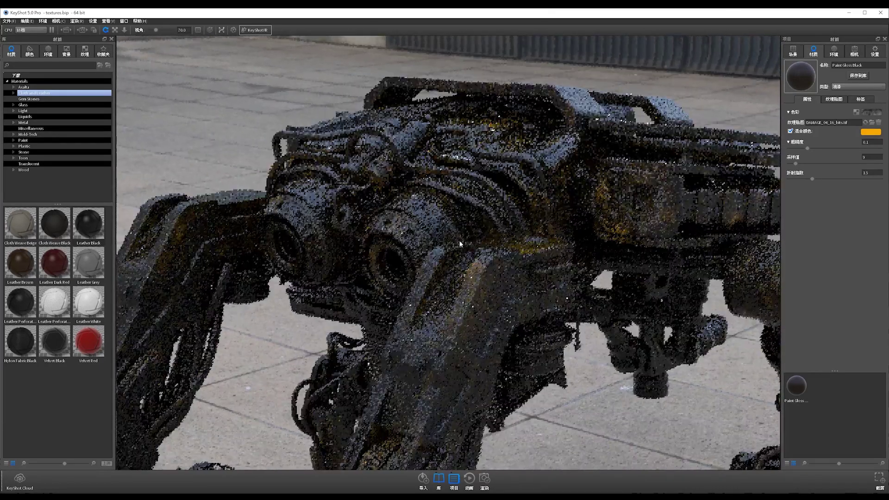
# Enable depth of field and set the focus point on the mech at 0.813.
pyautogui.click(854, 50)
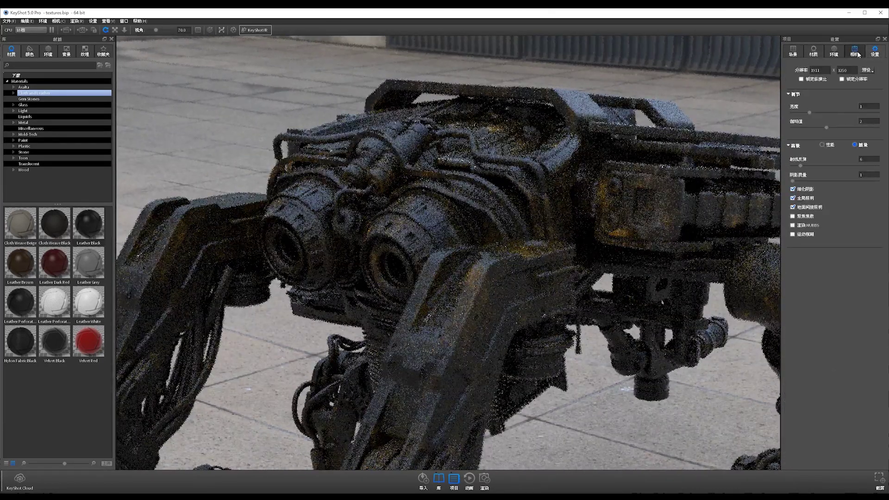
pyautogui.click(793, 217)
pyautogui.click(778, 222)
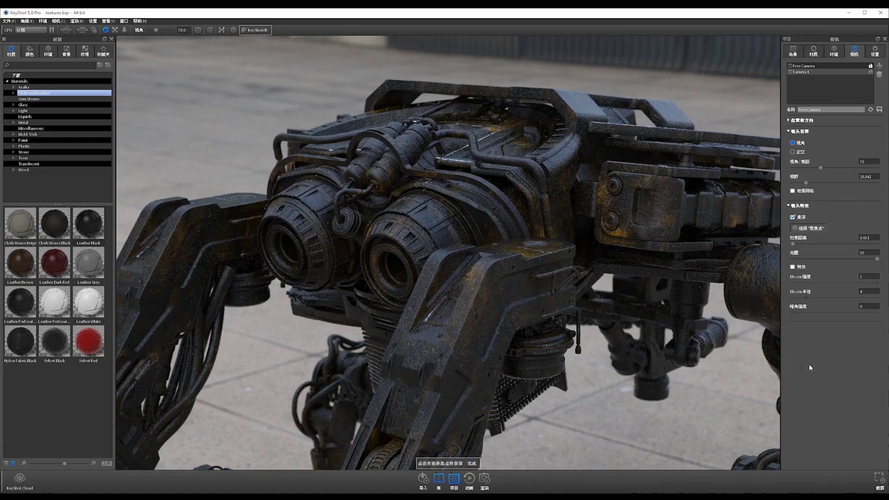
pyautogui.press('Escape')
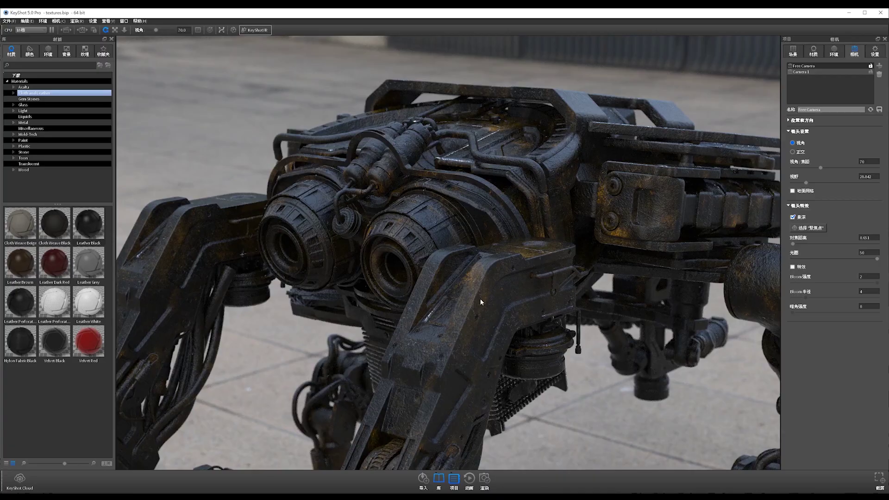
pyautogui.moveTo(480, 302)
pyautogui.mouseDown()
pyautogui.moveTo(378, 334)
pyautogui.moveTo(520, 317)
pyautogui.mouseUp()
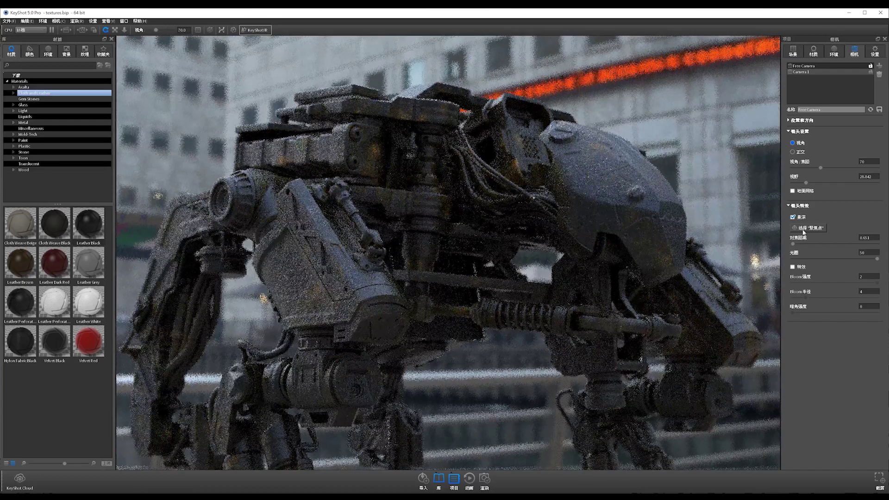
pyautogui.click(803, 230)
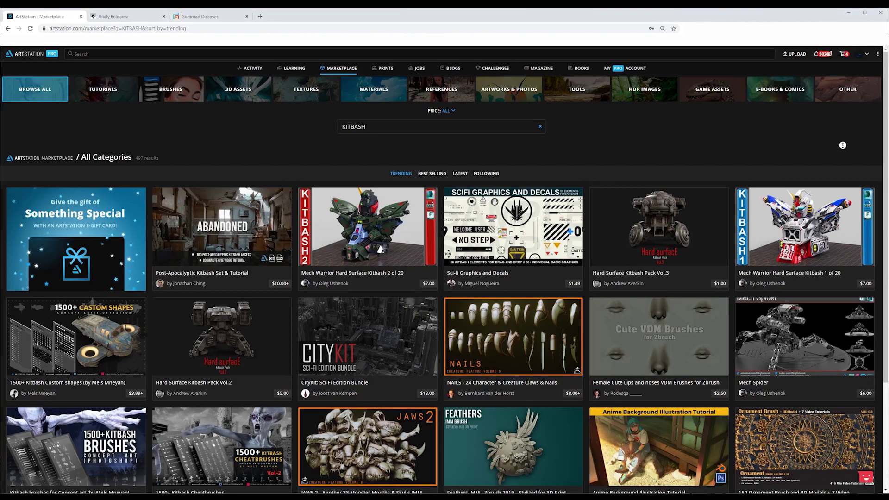
# Scroll through the ArtStation KITBASH results, then switch to the Vitaly Bulgarov site.
pyautogui.scroll(-1, 843, 153)
pyautogui.scroll(-1, 844, 160)
pyautogui.scroll(-2, 842, 167)
pyautogui.scroll(-3, 842, 170)
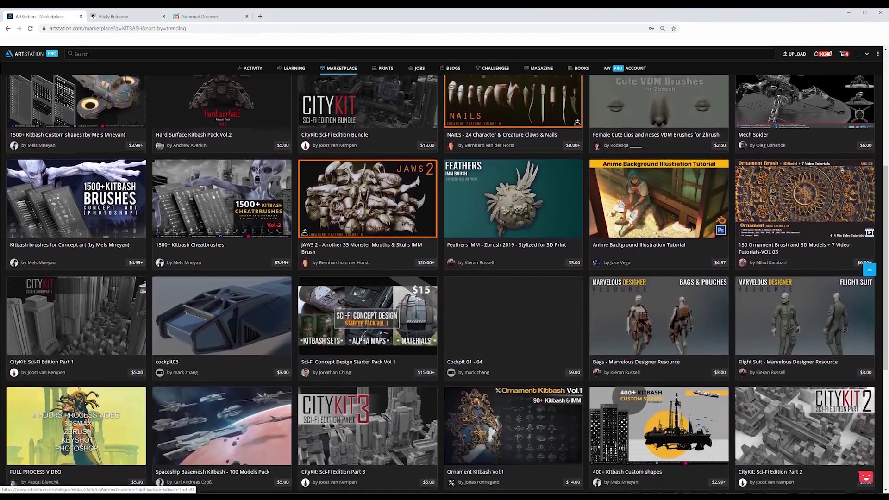
pyautogui.scroll(-2, 843, 168)
pyautogui.scroll(-4, 842, 167)
pyautogui.scroll(-2, 842, 166)
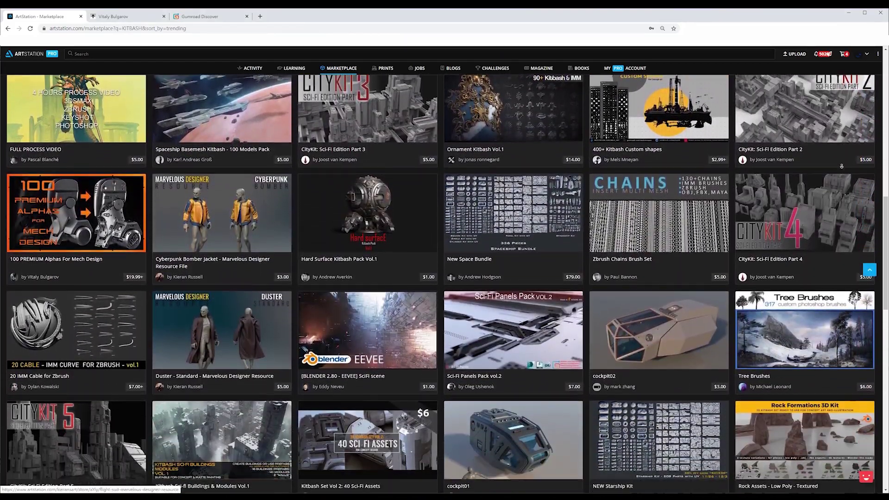
pyautogui.scroll(-1, 842, 166)
pyautogui.scroll(-3, 841, 165)
pyautogui.scroll(-1, 841, 166)
pyautogui.scroll(-1, 842, 167)
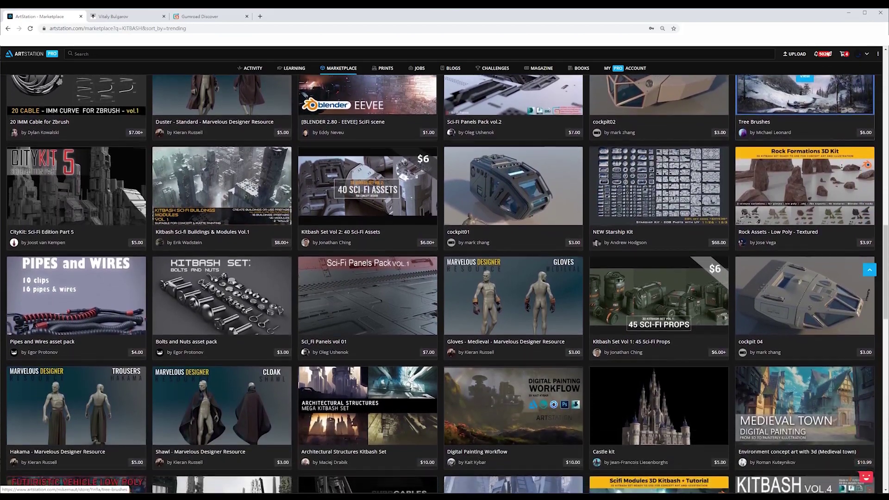
pyautogui.scroll(-2, 842, 168)
pyautogui.scroll(-2, 842, 168)
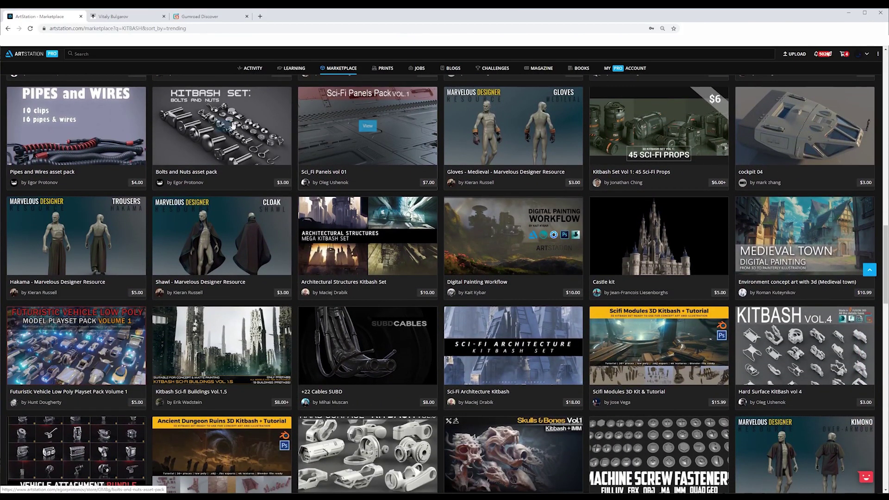
pyautogui.scroll(3, 153, 97)
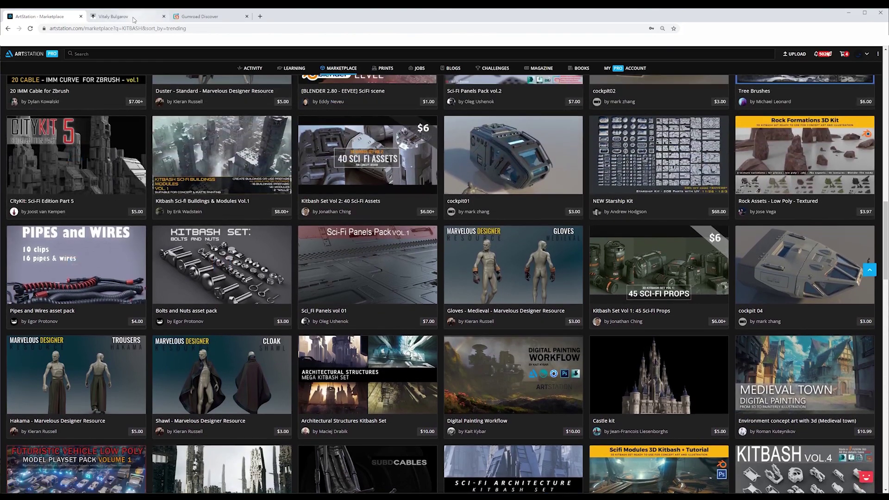
pyautogui.click(133, 19)
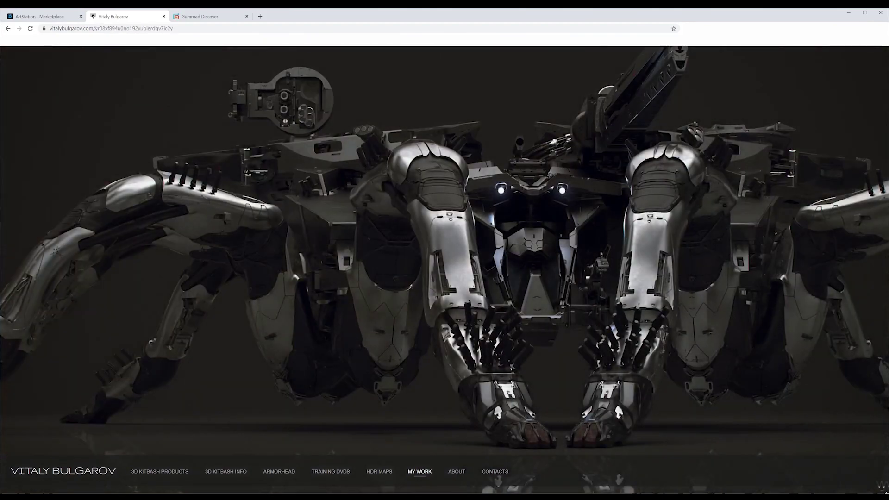
# Go to 3D Kitbash Products and scroll down to the Black Widow and Black Phoenix packs.
pyautogui.click(161, 474)
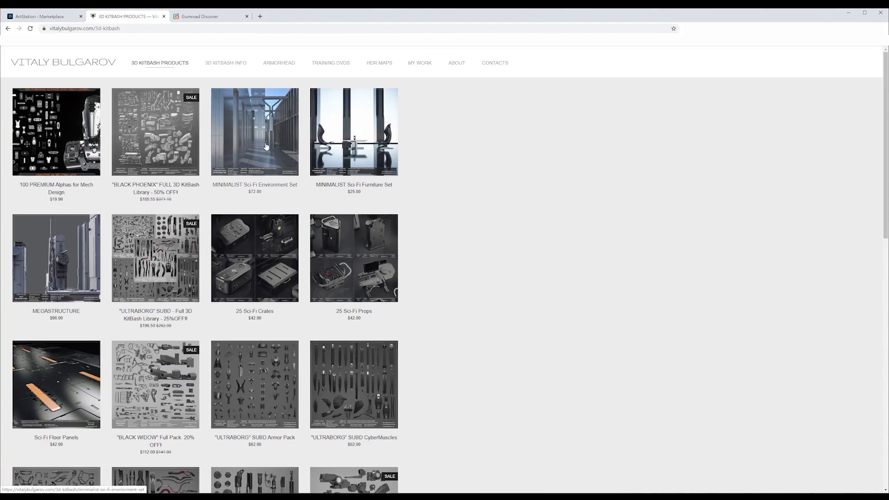
pyautogui.scroll(-1, 275, 296)
pyautogui.scroll(-3, 275, 296)
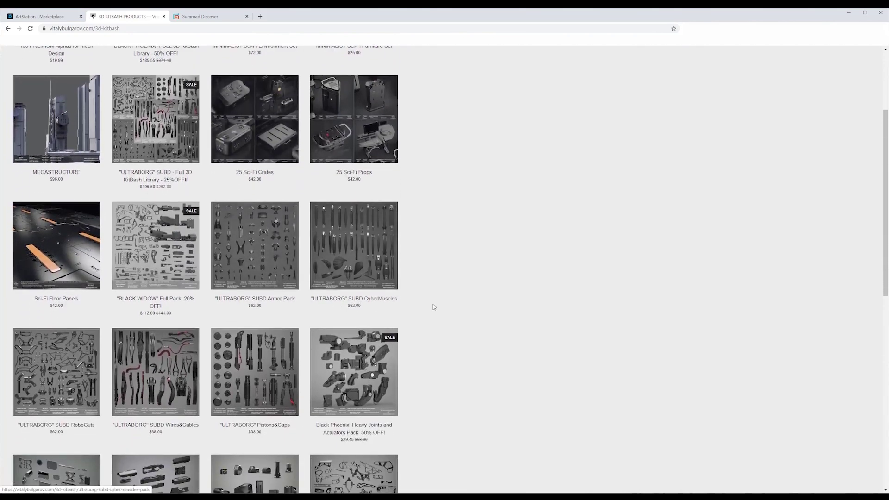
pyautogui.middleClick(547, 324)
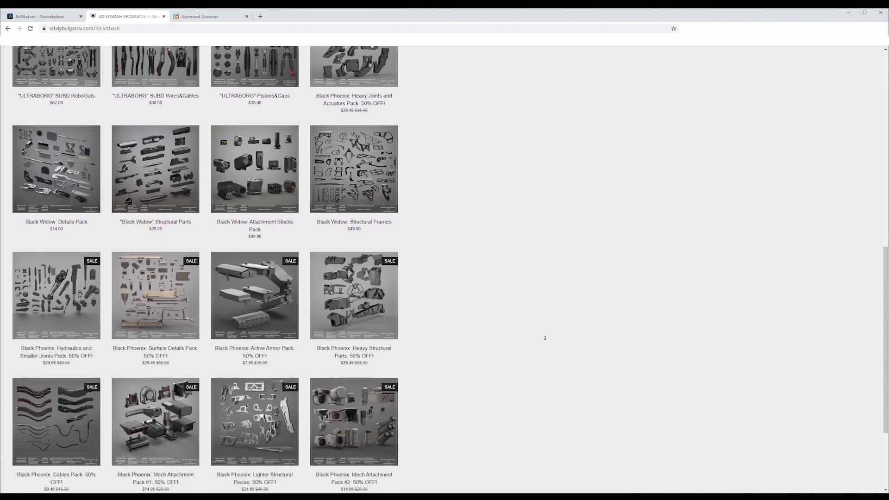
pyautogui.middleClick(546, 340)
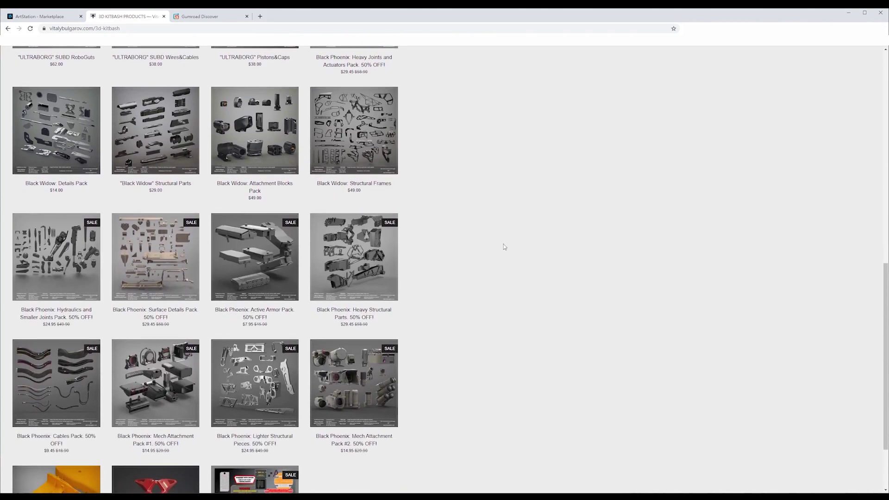
# Switch to Gumroad's KITBASH results, dismiss the translate popup and autoscroll through the listings.
pyautogui.click(215, 16)
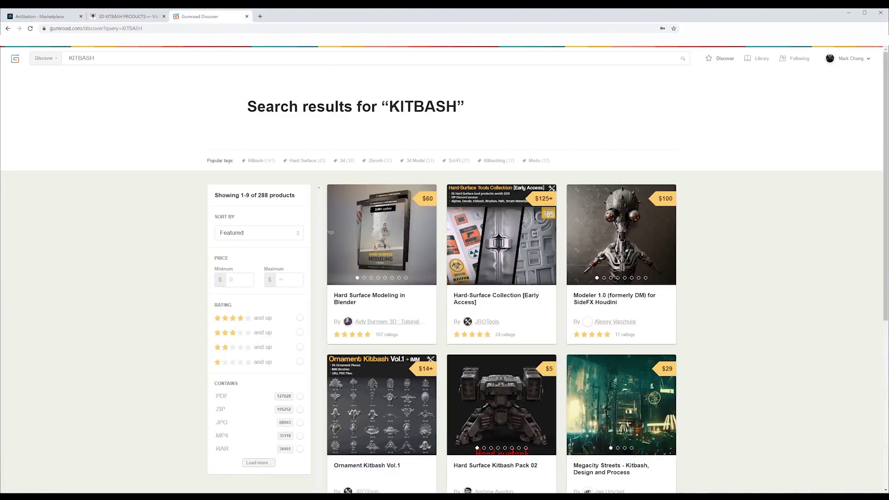
pyautogui.moveTo(389, 106); pyautogui.dragTo(463, 111)
pyautogui.click(744, 226)
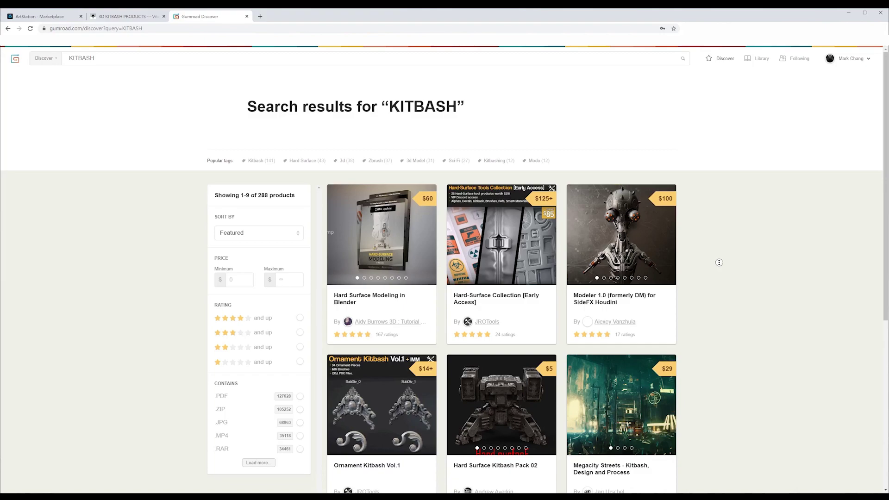
pyautogui.middleClick(720, 265)
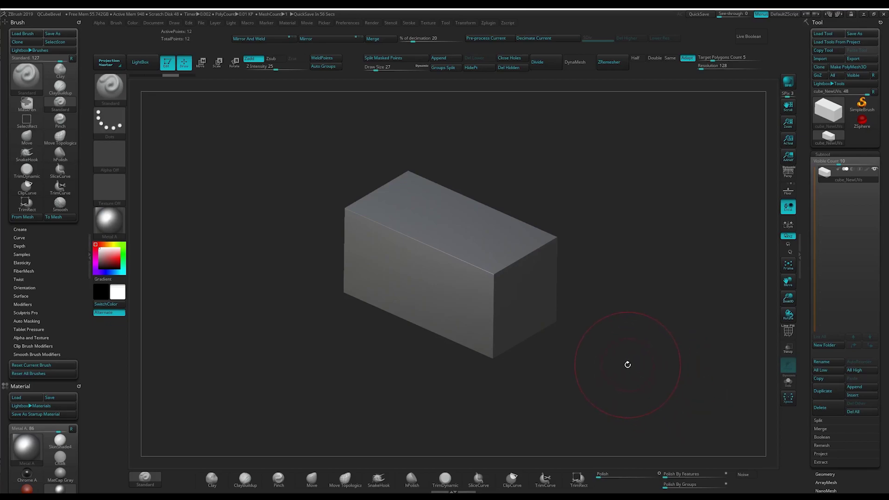
pyautogui.moveTo(628, 364); pyautogui.dragTo(629, 351)
pyautogui.moveTo(635, 366); pyautogui.dragTo(651, 352)
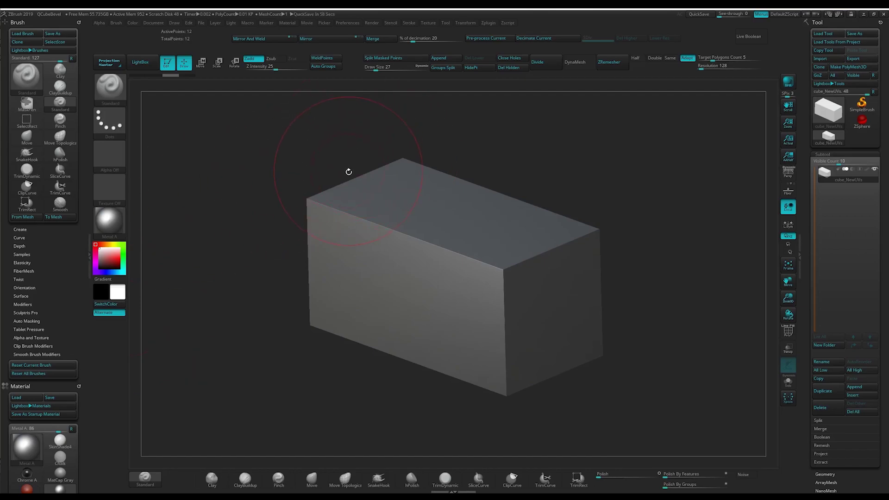
pyautogui.moveTo(285, 154); pyautogui.dragTo(288, 161)
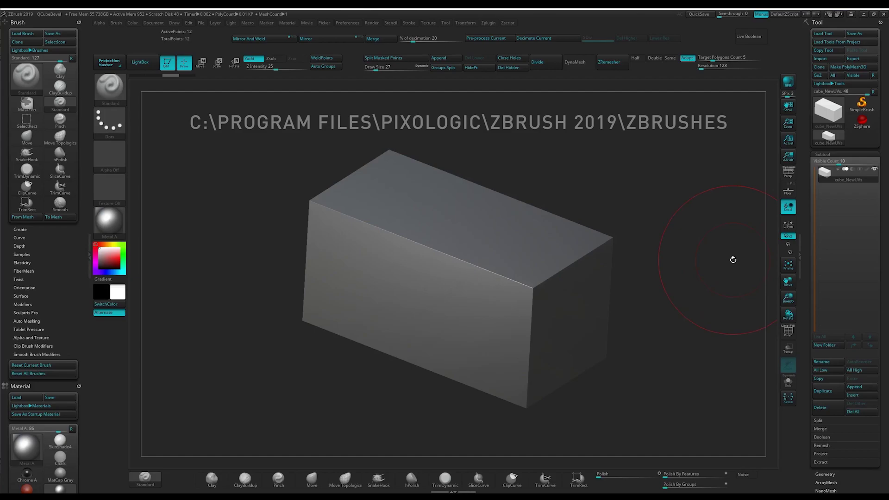
# Load the Detail & Optics brush from LightBox's Brush > INSERT BRUSH folder.
pyautogui.click(141, 63)
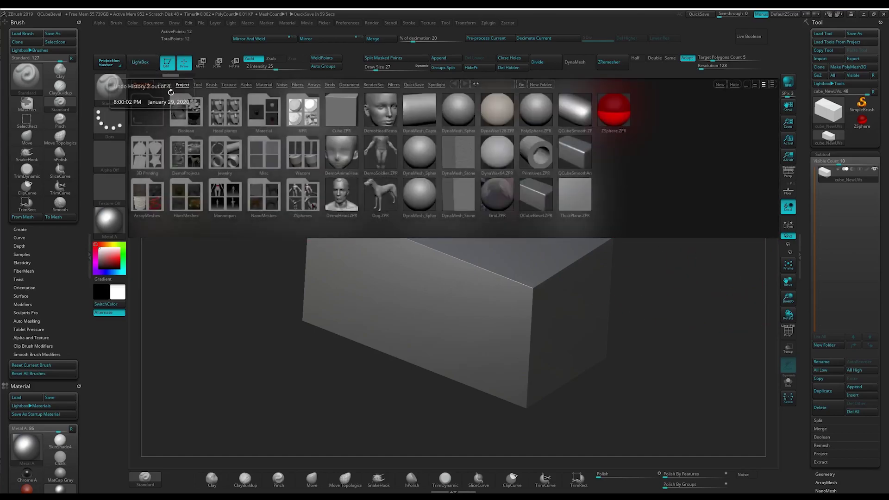
pyautogui.click(212, 85)
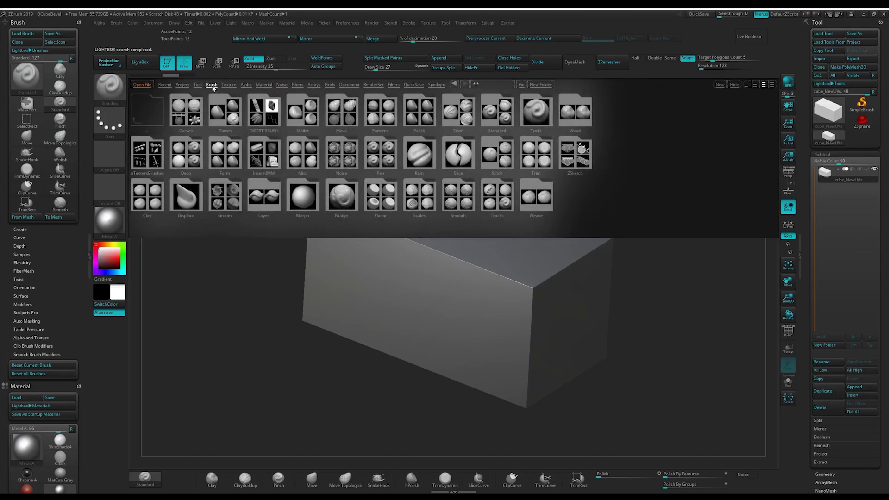
pyautogui.doubleClick(268, 111)
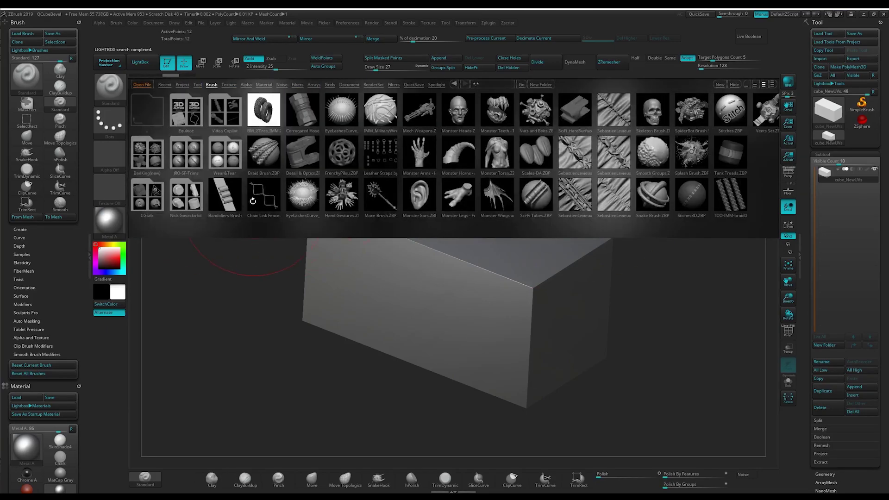
pyautogui.click(303, 159)
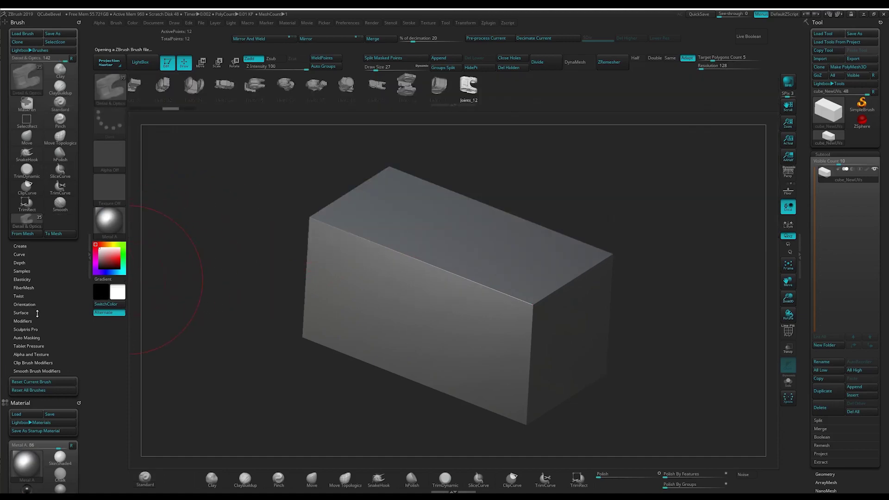
# Pick Joints_05 from the brush's MultiMesh grid and insert two side by side on the box front.
pyautogui.click(24, 322)
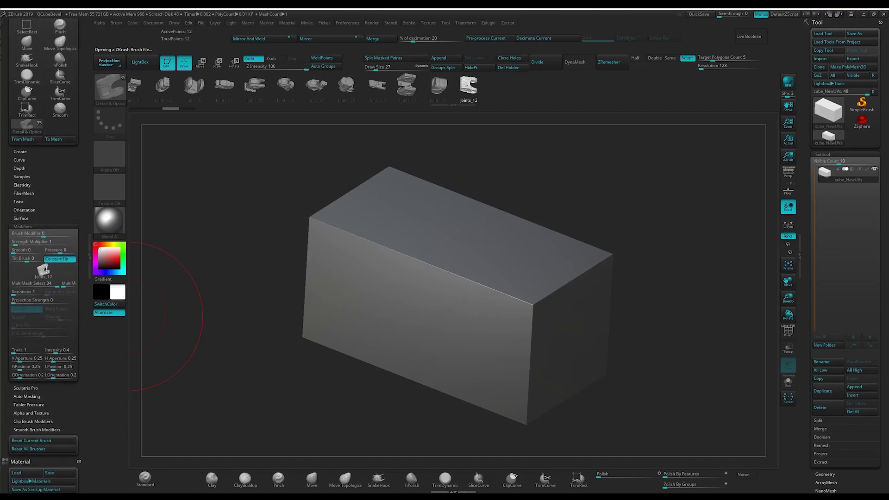
pyautogui.moveTo(44, 228)
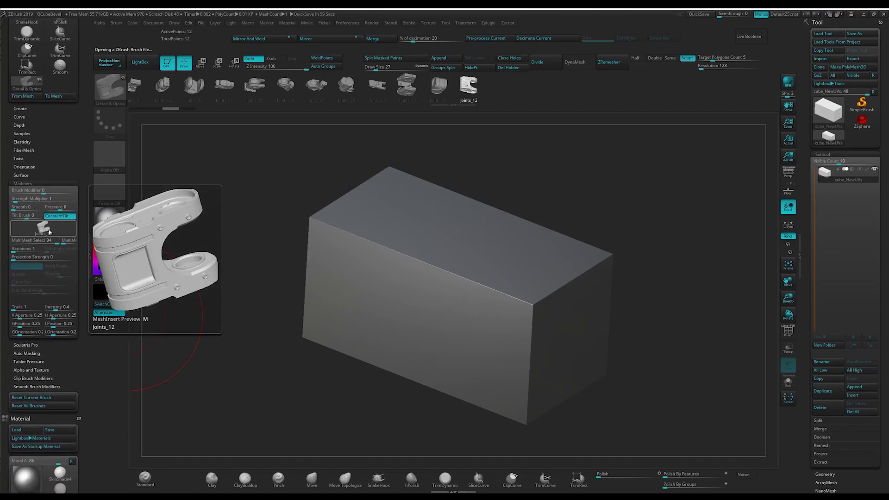
pyautogui.click(43, 228)
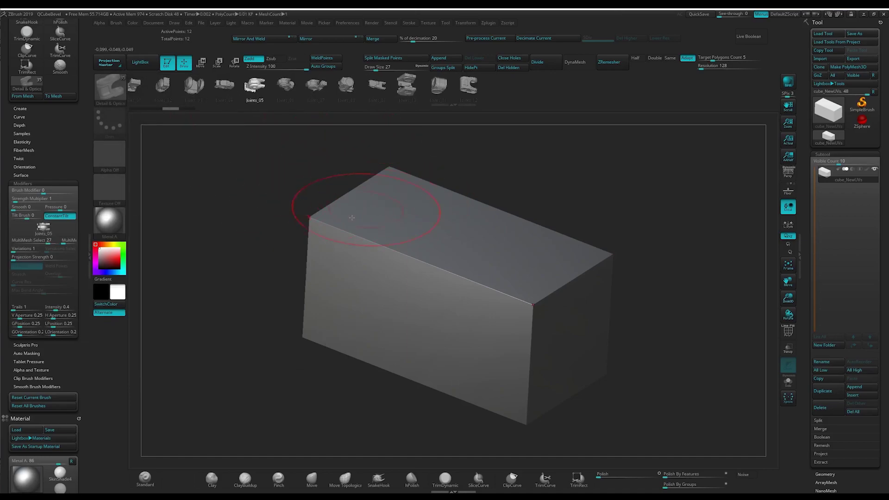
pyautogui.keyDown('shift'); pyautogui.moveTo(689, 300); pyautogui.dragTo(673, 288); pyautogui.keyUp('shift')
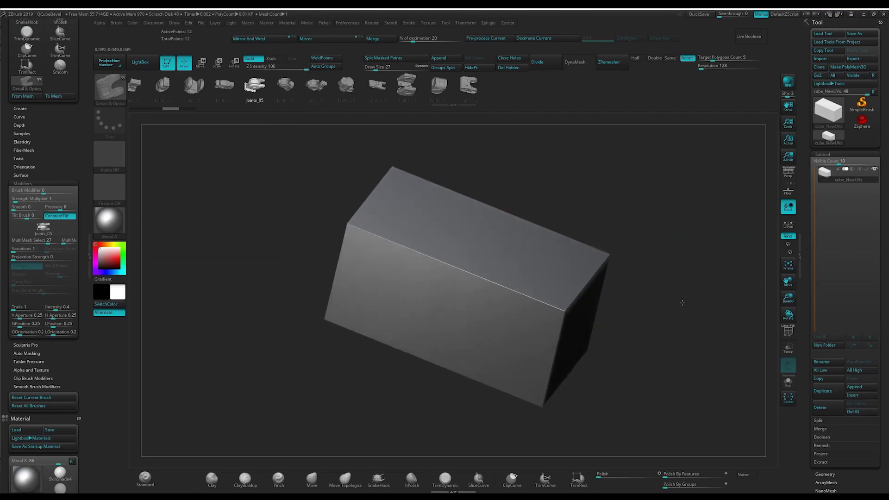
pyautogui.moveTo(564, 269); pyautogui.dragTo(632, 298)
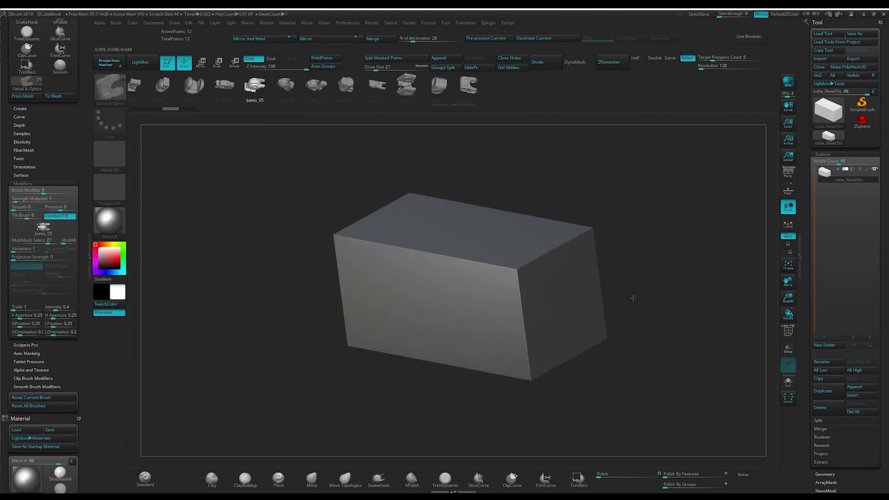
pyautogui.moveTo(466, 289); pyautogui.dragTo(466, 329)
pyautogui.moveTo(618, 346)
pyautogui.mouseDown()
pyautogui.moveTo(655, 368)
pyautogui.moveTo(633, 304)
pyautogui.moveTo(647, 331)
pyautogui.moveTo(619, 388)
pyautogui.moveTo(639, 341)
pyautogui.moveTo(487, 318)
pyautogui.moveTo(631, 323)
pyautogui.moveTo(636, 314)
pyautogui.mouseUp()
pyautogui.moveTo(624, 261)
pyautogui.keyDown('ctrl'); pyautogui.mouseDown()
pyautogui.moveTo(720, 392)
pyautogui.moveTo(663, 369)
pyautogui.moveTo(652, 385)
pyautogui.moveTo(692, 395)
pyautogui.moveTo(675, 390)
pyautogui.moveTo(660, 369)
pyautogui.moveTo(616, 383)
pyautogui.mouseUp(); pyautogui.keyUp('ctrl')
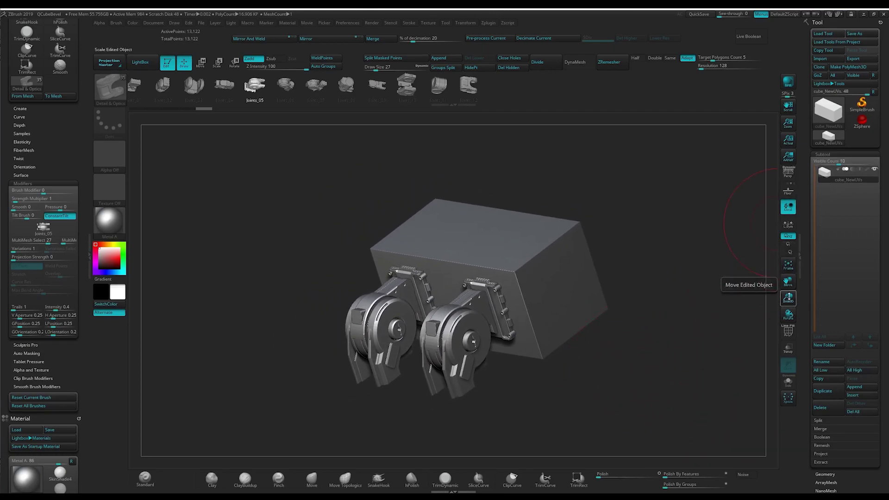
# Turn on PolyF and orbit the model to inspect its polygroup colours and wireframe.
pyautogui.click(789, 333)
pyautogui.moveTo(640, 345)
pyautogui.mouseDown()
pyautogui.moveTo(665, 363)
pyautogui.moveTo(665, 318)
pyautogui.moveTo(680, 296)
pyautogui.moveTo(637, 358)
pyautogui.moveTo(663, 361)
pyautogui.moveTo(655, 338)
pyautogui.moveTo(662, 361)
pyautogui.moveTo(760, 332)
pyautogui.mouseUp()
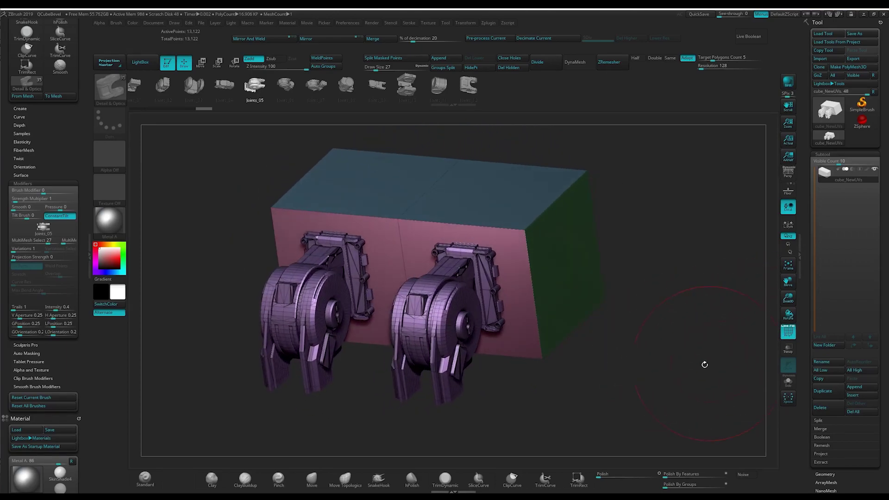
pyautogui.moveTo(704, 364); pyautogui.dragTo(685, 367)
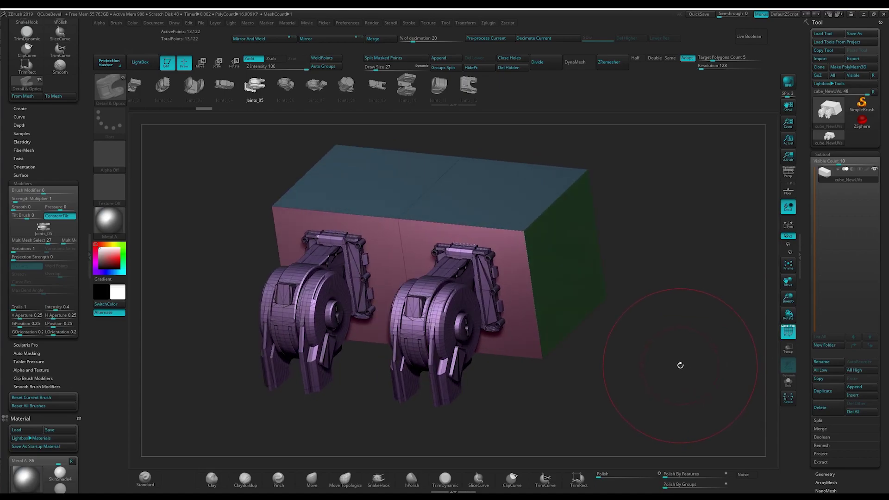
pyautogui.moveTo(805, 401); pyautogui.dragTo(806, 368)
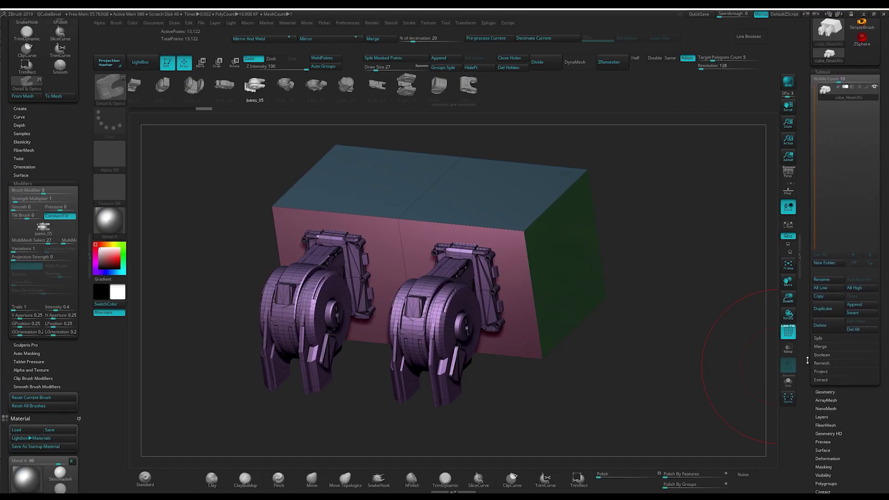
# Split the combined mesh by polygroups into four subtools, cube_NewUV through cube_NewUV3.
pyautogui.moveTo(807, 360); pyautogui.dragTo(808, 383)
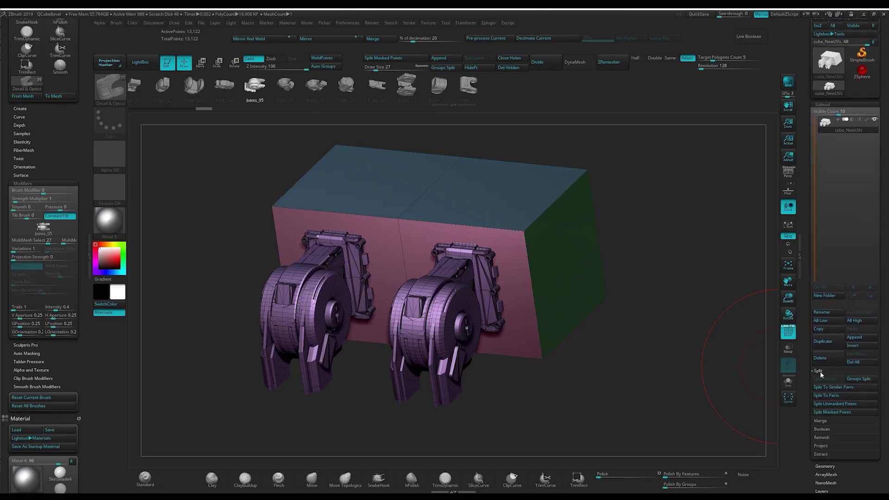
pyautogui.moveTo(808, 375); pyautogui.dragTo(807, 342)
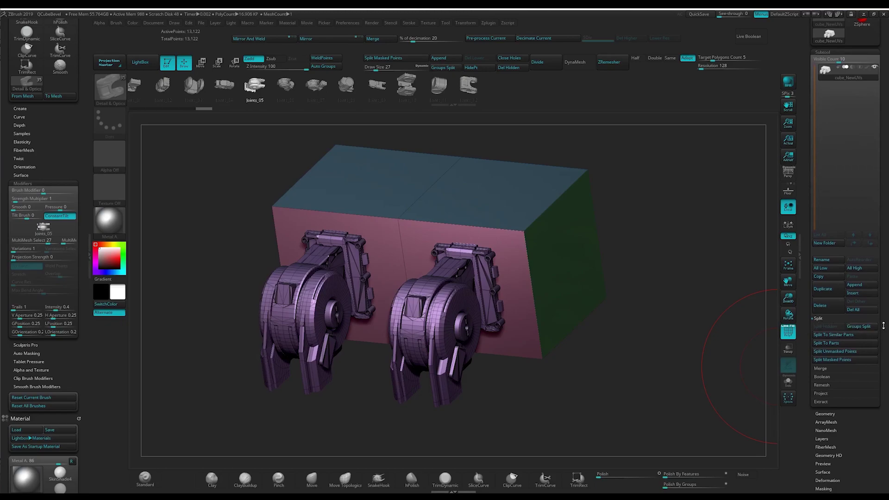
pyautogui.click(864, 328)
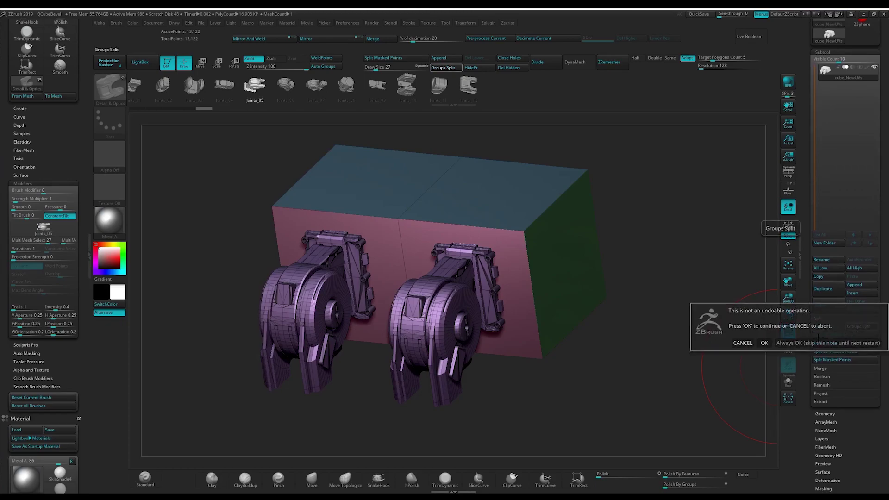
pyautogui.click(806, 343)
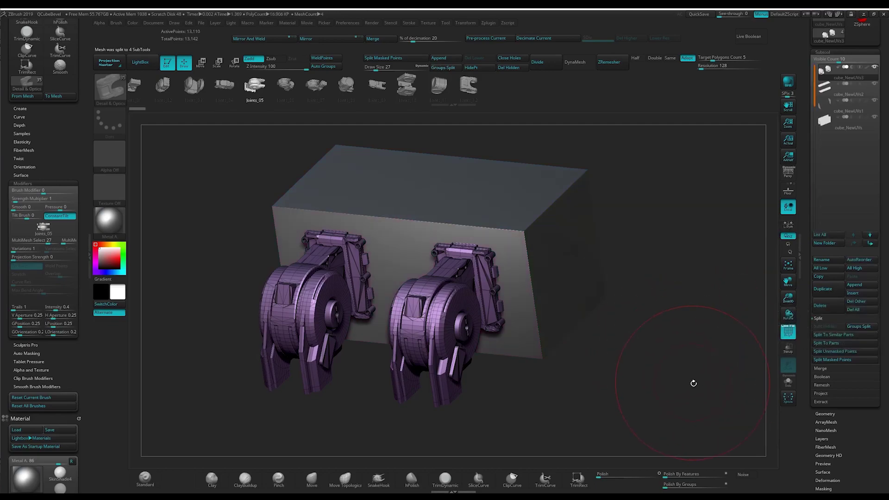
# Nudge the two joint parts slightly left on the box front with the Move gizmo.
pyautogui.moveTo(694, 384)
pyautogui.mouseDown()
pyautogui.moveTo(708, 384)
pyautogui.moveTo(682, 377)
pyautogui.mouseUp()
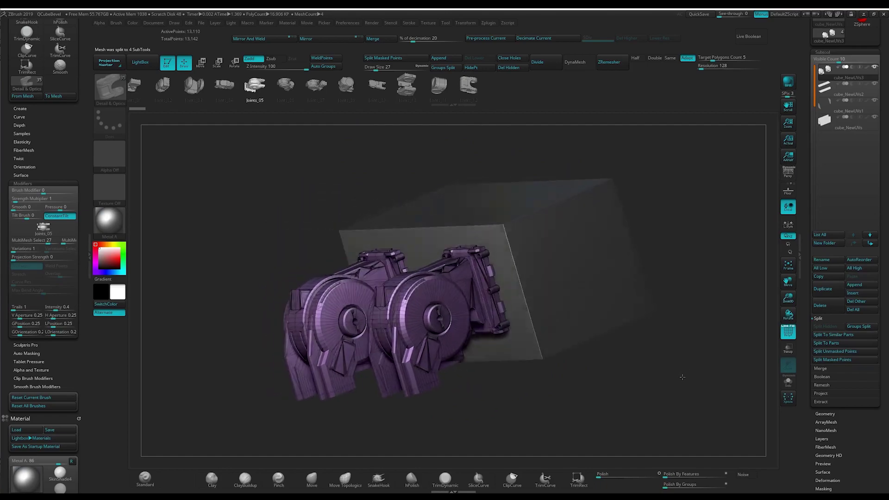
pyautogui.moveTo(682, 377); pyautogui.dragTo(666, 373)
pyautogui.press('w')
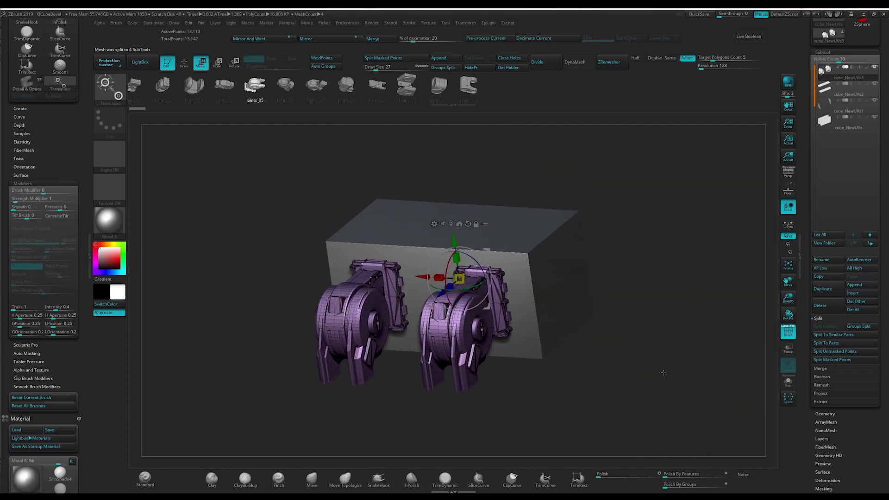
pyautogui.moveTo(455, 239); pyautogui.dragTo(456, 242)
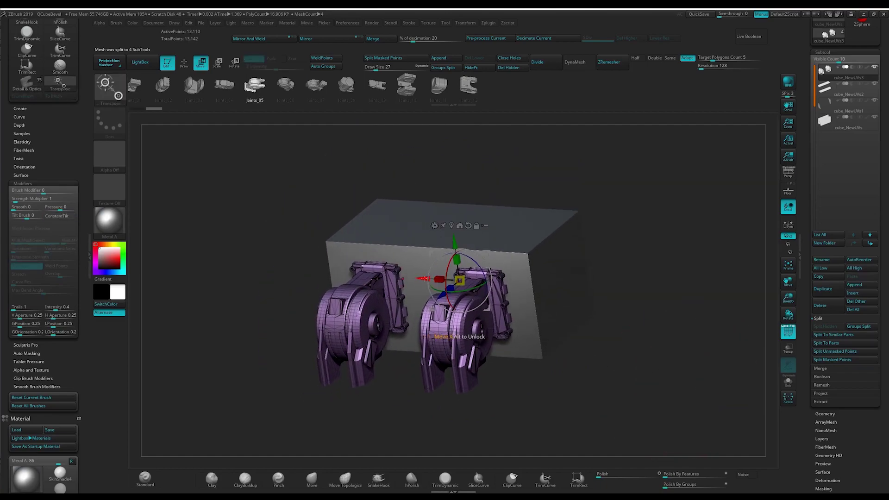
pyautogui.moveTo(422, 279); pyautogui.dragTo(411, 280)
# Turn off polygroup colours and wireframe so the model shows plain grey.
pyautogui.press('q')
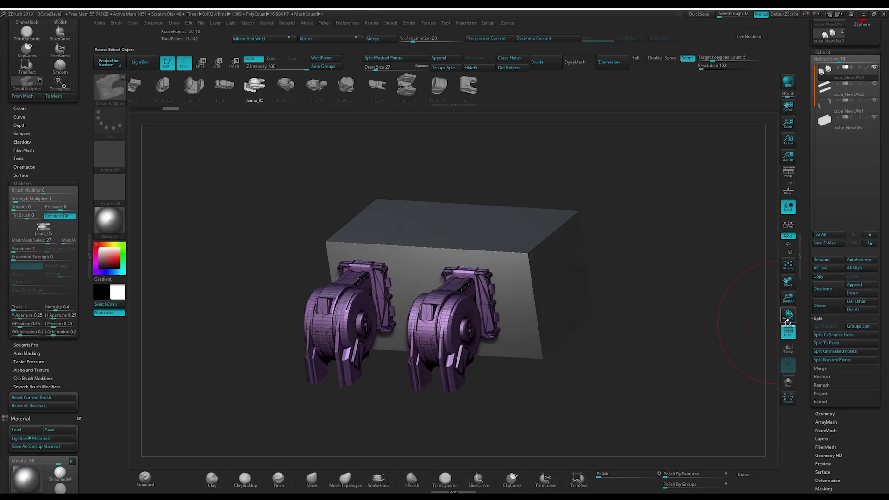
pyautogui.hotkey('shift', 'f')
pyautogui.moveTo(609, 359)
pyautogui.mouseDown()
pyautogui.moveTo(627, 339)
pyautogui.moveTo(623, 359)
pyautogui.moveTo(647, 361)
pyautogui.moveTo(502, 311)
pyautogui.mouseUp()
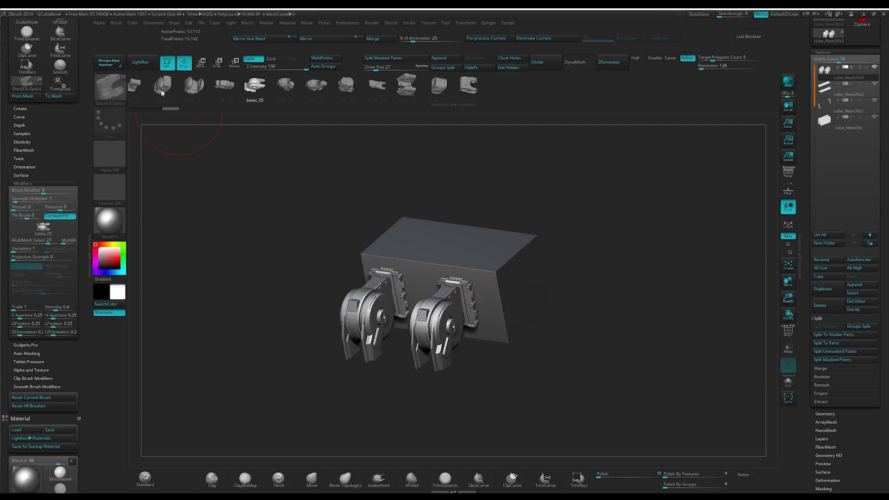
# Adjust the Joints_04 leg pieces on both box sides, then bring up the LightBox brush library.
pyautogui.moveTo(570, 292); pyautogui.dragTo(595, 300)
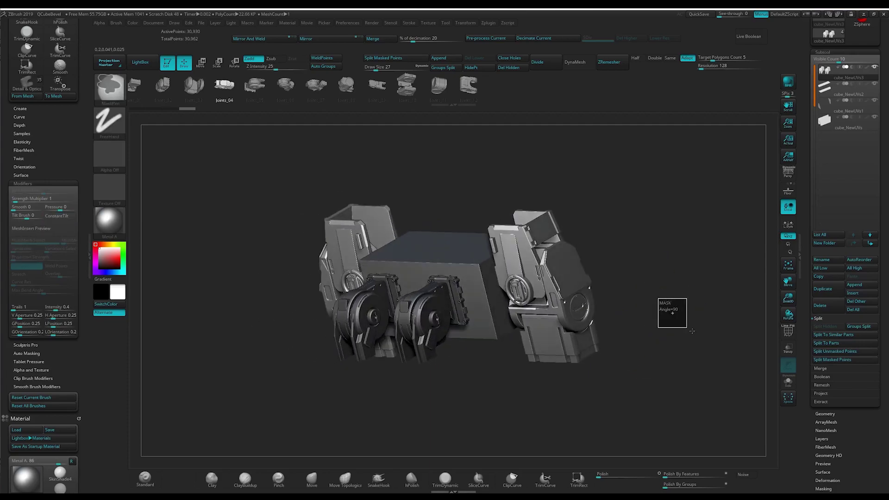
pyautogui.moveTo(671, 359)
pyautogui.mouseDown()
pyautogui.moveTo(666, 380)
pyautogui.moveTo(668, 347)
pyautogui.mouseUp()
pyautogui.press('w')
pyautogui.press('q')
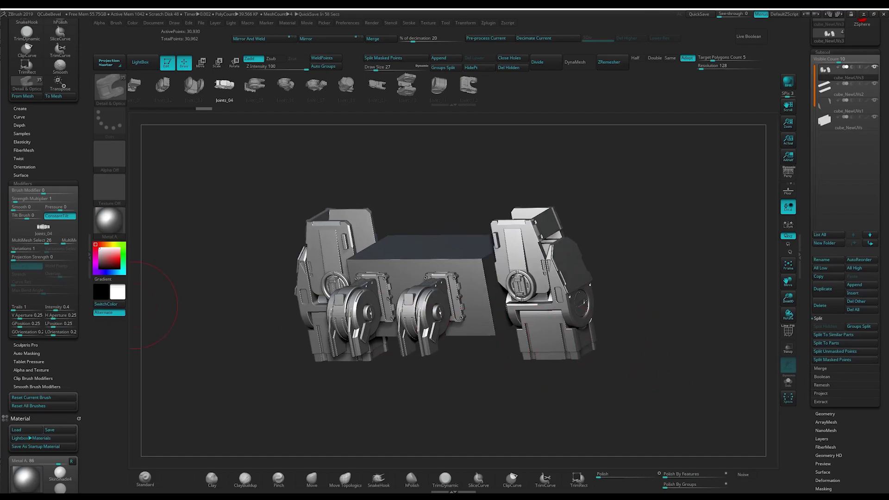
pyautogui.press(',')
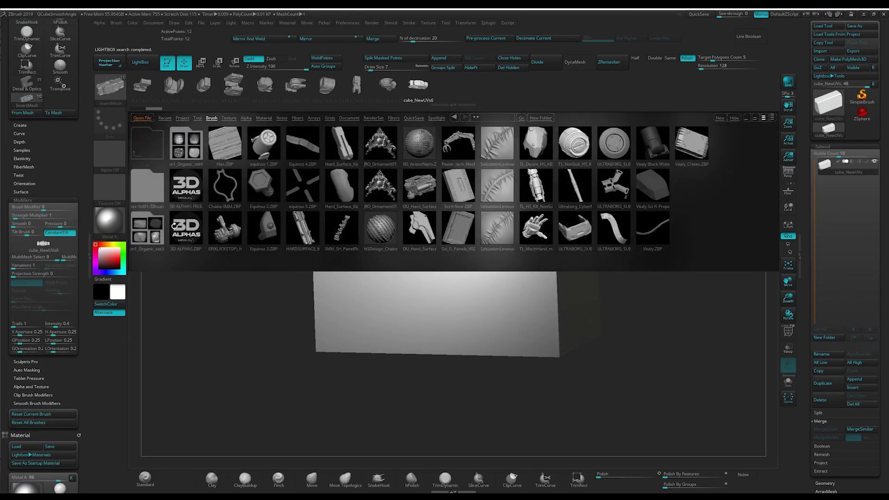
# Load the Merged_OU_Hard_Surface_Kitbash insert brush and place a first mechanical part.
pyautogui.doubleClick(420, 186)
pyautogui.click(43, 244)
pyautogui.click(35, 260)
pyautogui.moveTo(456, 296); pyautogui.dragTo(462, 390)
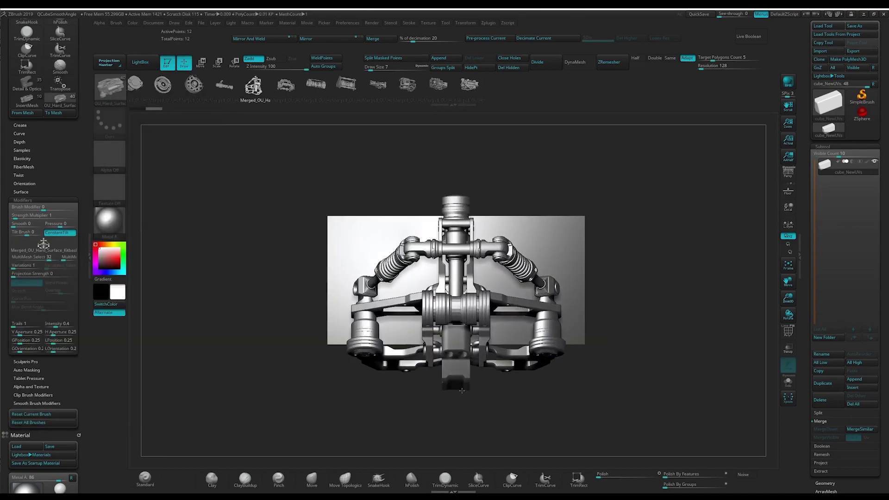
pyautogui.moveTo(648, 370)
pyautogui.mouseDown()
pyautogui.moveTo(602, 324)
pyautogui.moveTo(648, 362)
pyautogui.mouseUp()
# Insert a second kitbash part into the assembly, totalling 682,899 points.
pyautogui.click(43, 244)
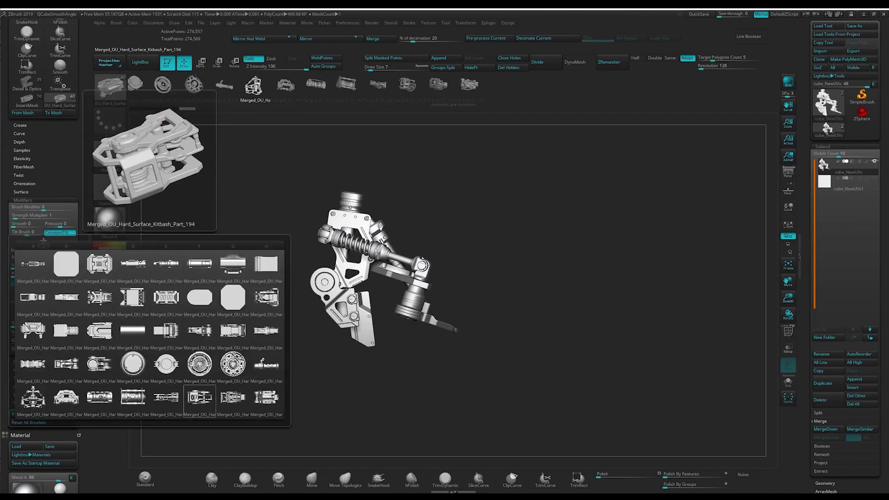
pyautogui.click(199, 397)
pyautogui.moveTo(417, 277)
pyautogui.mouseDown()
pyautogui.moveTo(546, 334)
pyautogui.moveTo(447, 307)
pyautogui.moveTo(416, 353)
pyautogui.mouseUp()
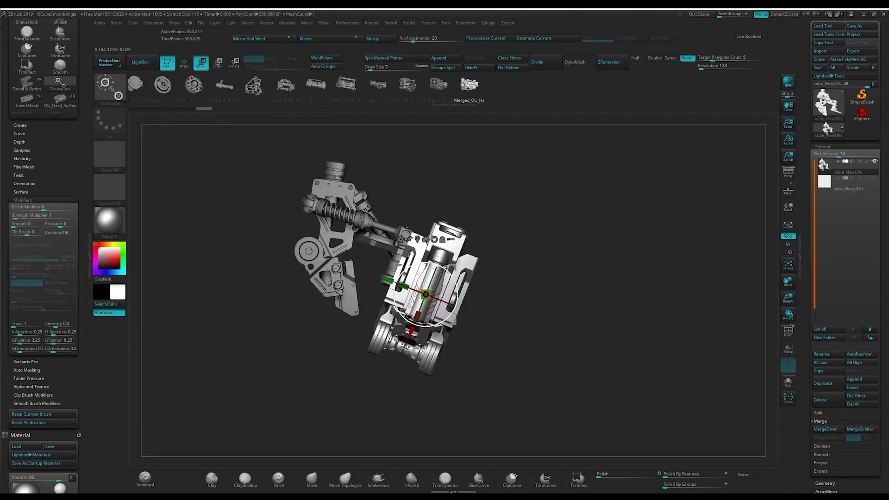
pyautogui.moveTo(602, 324)
pyautogui.mouseDown()
pyautogui.moveTo(649, 352)
pyautogui.moveTo(666, 338)
pyautogui.moveTo(602, 277)
pyautogui.moveTo(509, 301)
pyautogui.moveTo(431, 267)
pyautogui.moveTo(463, 324)
pyautogui.moveTo(504, 356)
pyautogui.moveTo(338, 407)
pyautogui.moveTo(241, 381)
pyautogui.moveTo(537, 368)
pyautogui.moveTo(568, 310)
pyautogui.moveTo(650, 336)
pyautogui.mouseUp()
pyautogui.click(60, 98)
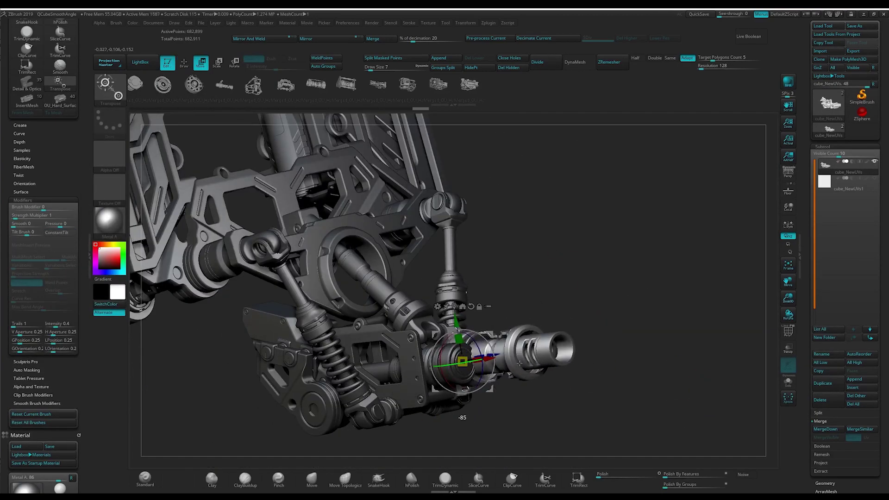
# Position the long cylindrical barrel part on the mech arm with the Move gizmo.
pyautogui.moveTo(520, 363); pyautogui.dragTo(344, 272)
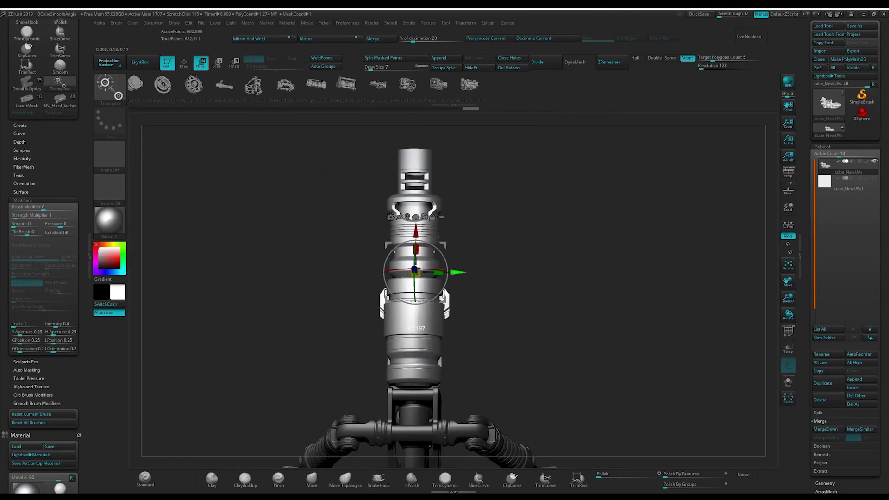
pyautogui.moveTo(509, 324); pyautogui.dragTo(363, 329)
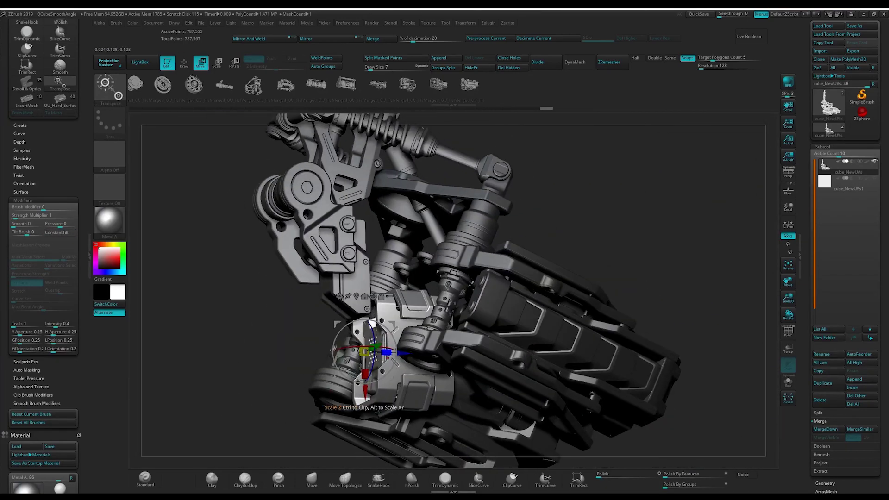
pyautogui.click(60, 98)
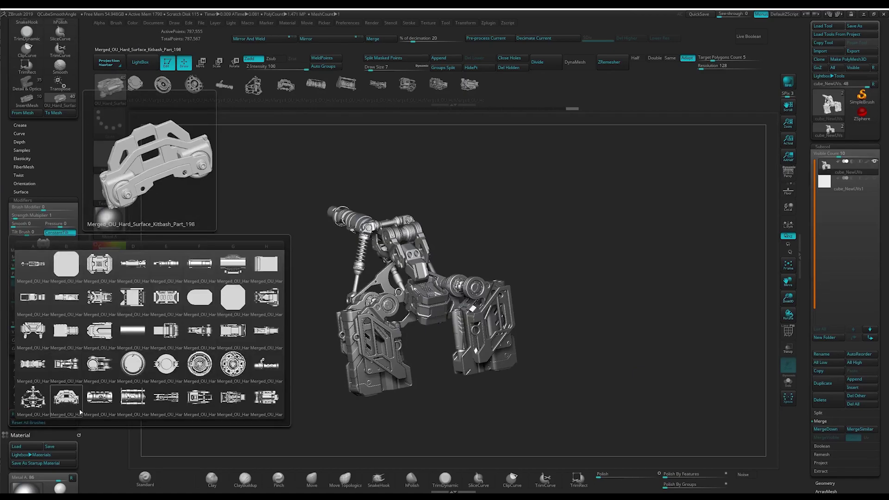
pyautogui.press('w')
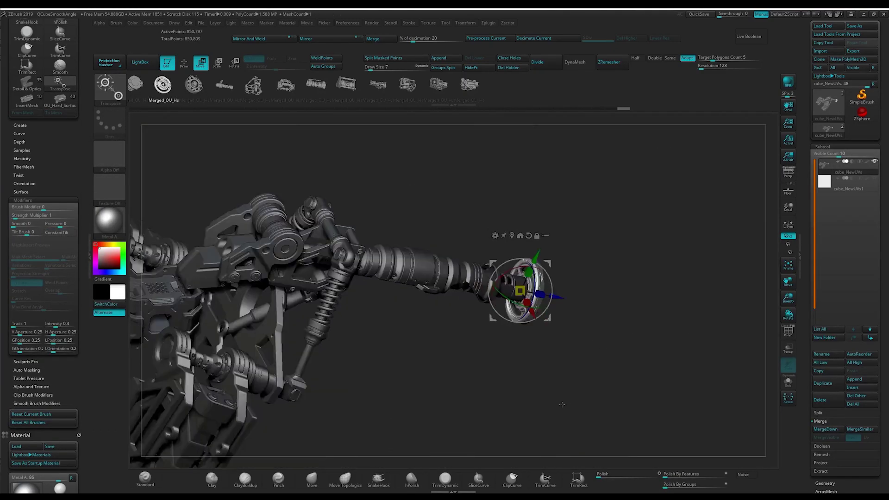
# Load the Power_tech_Mechanisms kitbash parts set from the insert brush list.
pyautogui.press('q')
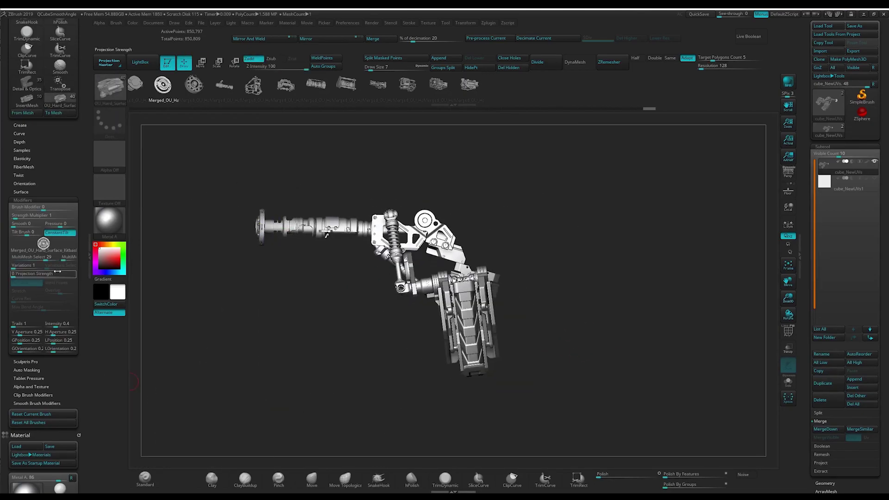
pyautogui.press('b')
pyautogui.click(477, 194)
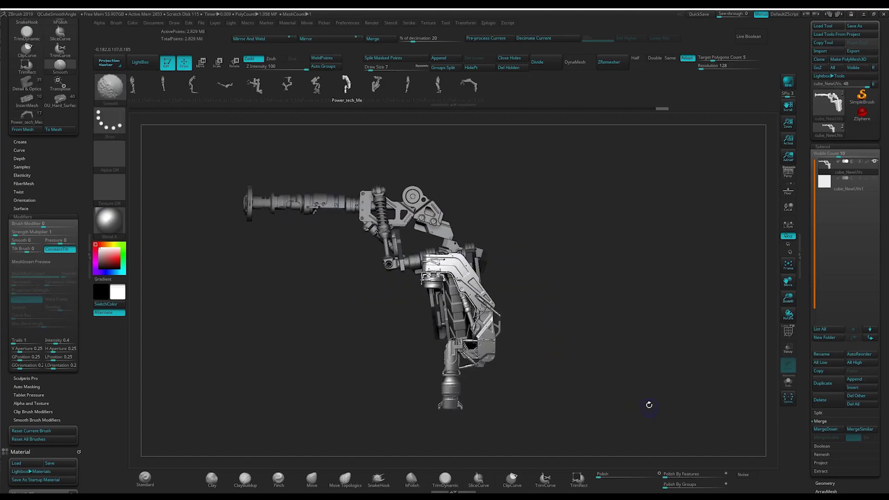
# Move the inserted part right, rotate it -90° and scale it down.
pyautogui.press('w')
pyautogui.moveTo(432, 318)
pyautogui.mouseDown()
pyautogui.moveTo(561, 337)
pyautogui.moveTo(555, 366)
pyautogui.moveTo(644, 305)
pyautogui.mouseUp()
pyautogui.moveTo(308, 213); pyautogui.dragTo(309, 242)
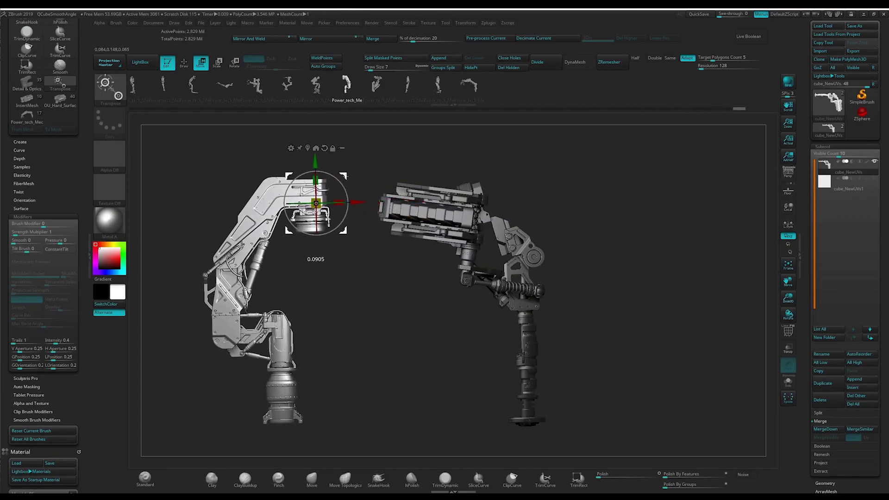
# Choose a Power_tech leg piece and apply the BasicMaterial2 material.
pyautogui.click(27, 113)
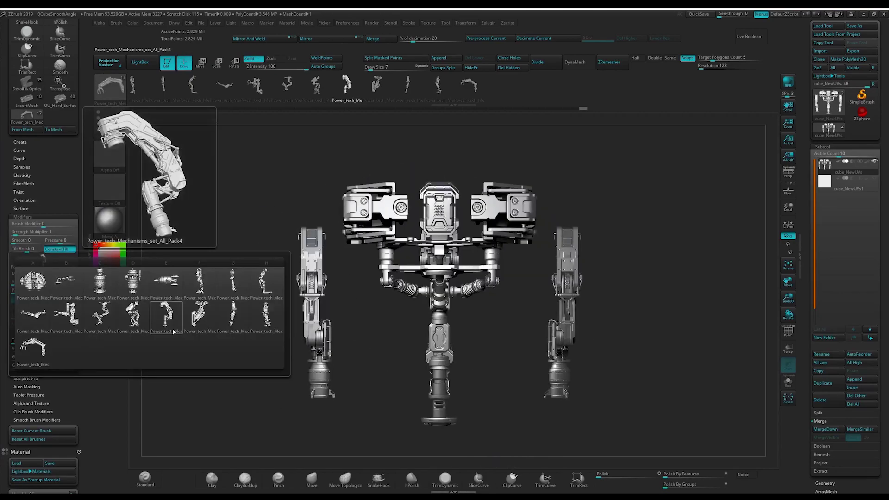
pyautogui.press('m')
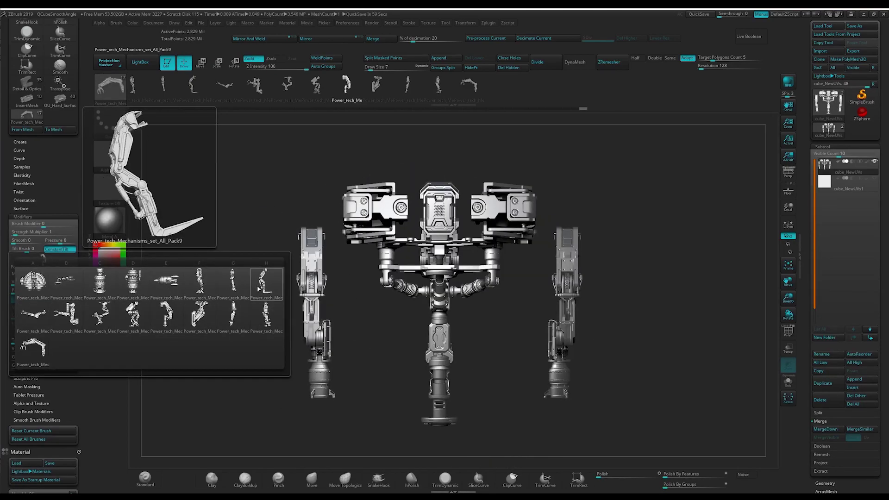
pyautogui.click(266, 280)
pyautogui.click(119, 222)
pyautogui.click(219, 367)
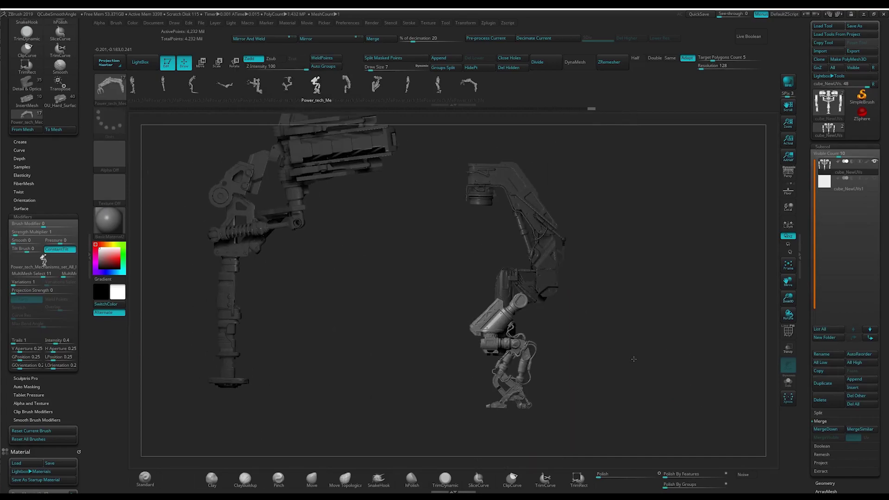
# Slide the legs into place around the body, checking from top and front views.
pyautogui.press('w')
pyautogui.moveTo(526, 315); pyautogui.dragTo(423, 307)
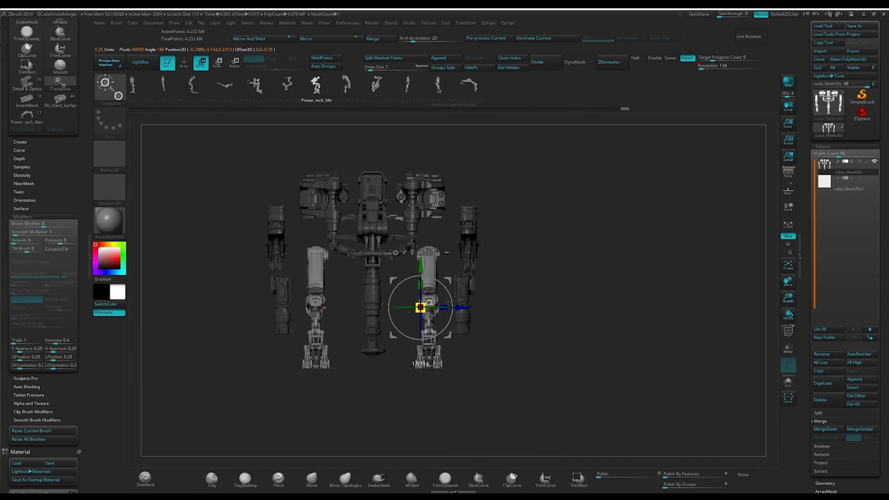
pyautogui.moveTo(556, 352)
pyautogui.mouseDown()
pyautogui.moveTo(491, 374)
pyautogui.moveTo(413, 187)
pyautogui.moveTo(614, 290)
pyautogui.moveTo(587, 252)
pyautogui.mouseUp()
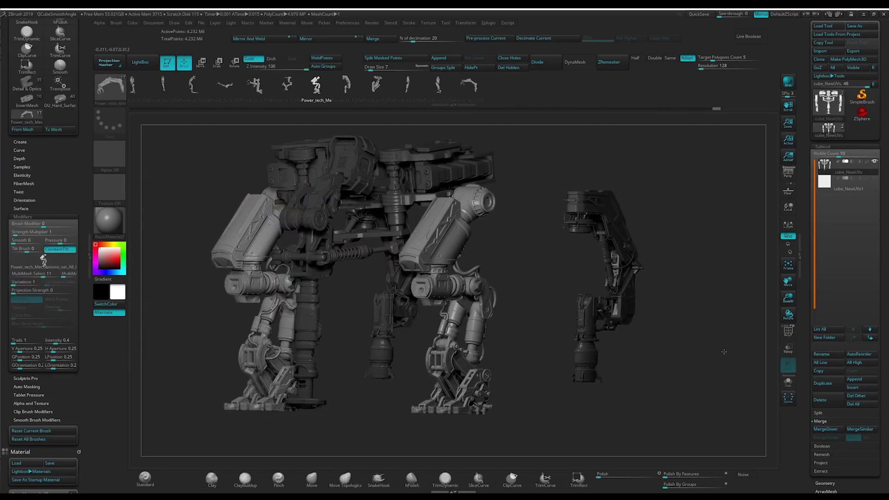
pyautogui.moveTo(665, 310); pyautogui.dragTo(512, 319)
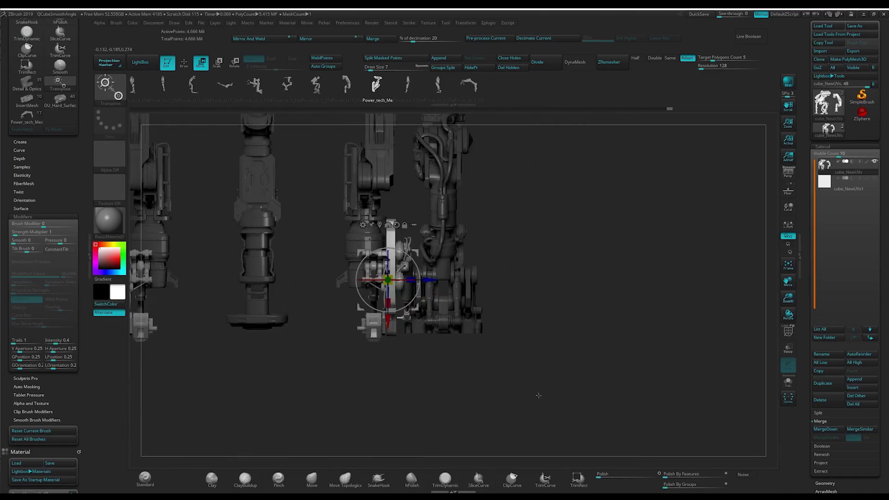
pyautogui.moveTo(495, 319); pyautogui.dragTo(291, 319)
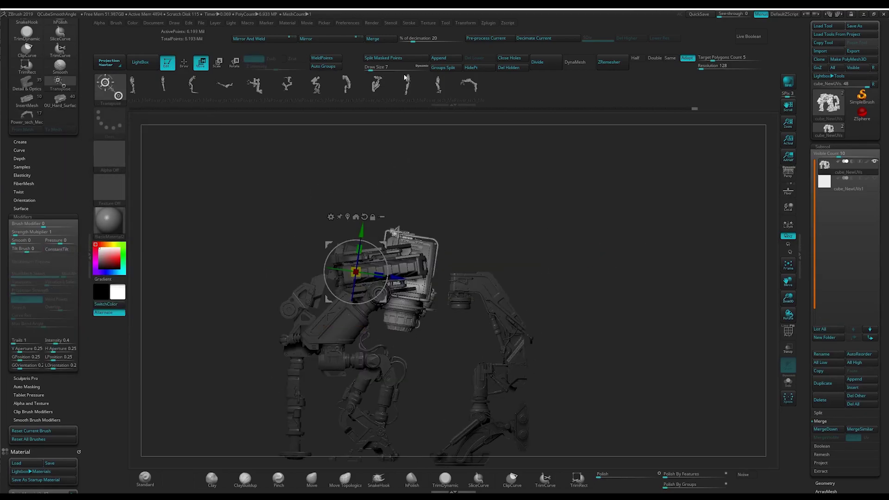
pyautogui.moveTo(480, 283); pyautogui.dragTo(453, 291)
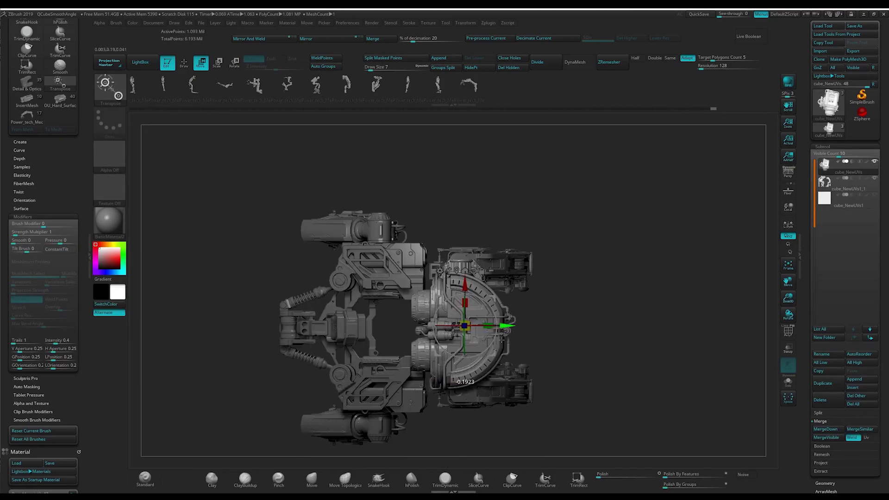
pyautogui.moveTo(561, 299); pyautogui.dragTo(430, 291)
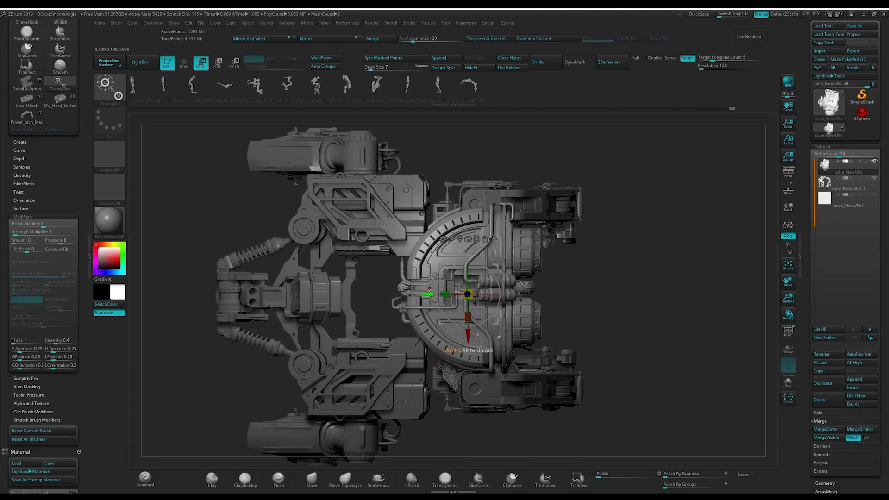
pyautogui.moveTo(590, 240); pyautogui.dragTo(581, 359)
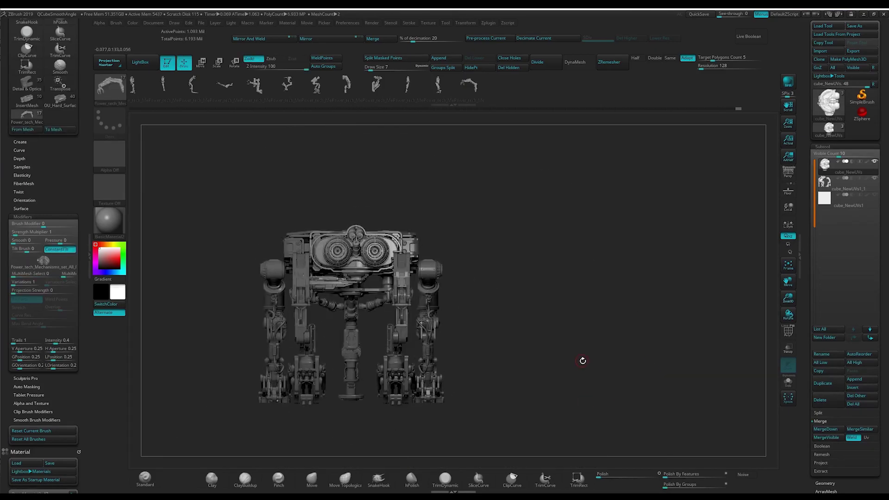
pyautogui.press('q')
pyautogui.moveTo(556, 297)
pyautogui.mouseDown()
pyautogui.moveTo(598, 328)
pyautogui.moveTo(580, 343)
pyautogui.moveTo(234, 359)
pyautogui.mouseUp()
# Merge subtool cube_NewUVs1_1 down into the mech.
pyautogui.keyDown('alt'); pyautogui.click(522, 349); pyautogui.keyUp('alt')
pyautogui.click(511, 69)
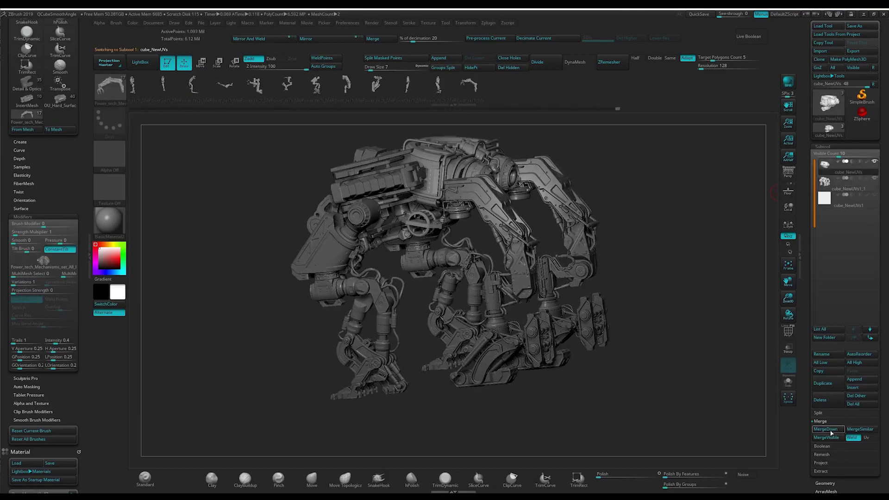
pyautogui.moveTo(578, 324); pyautogui.dragTo(342, 357)
# Load the EP(KLICKSTOP) insert brush, add a curved armour head plate, and reopen LightBox.
pyautogui.press(',')
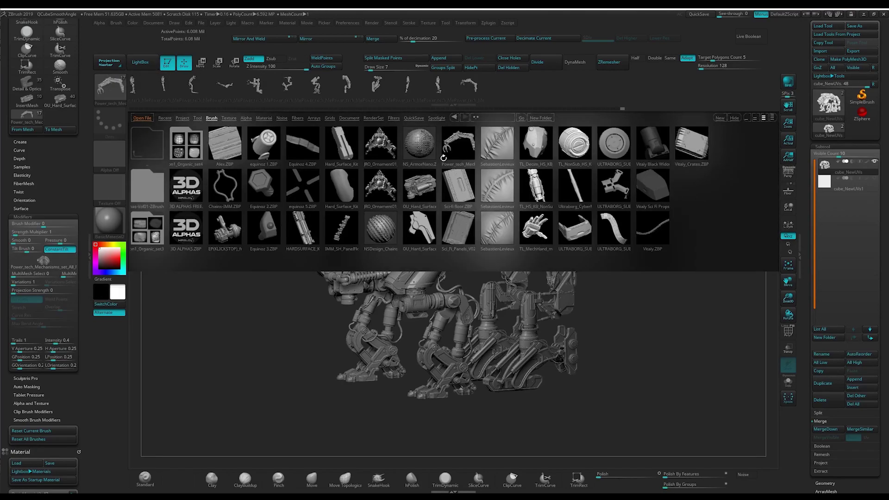
pyautogui.doubleClick(224, 229)
pyautogui.moveTo(499, 329)
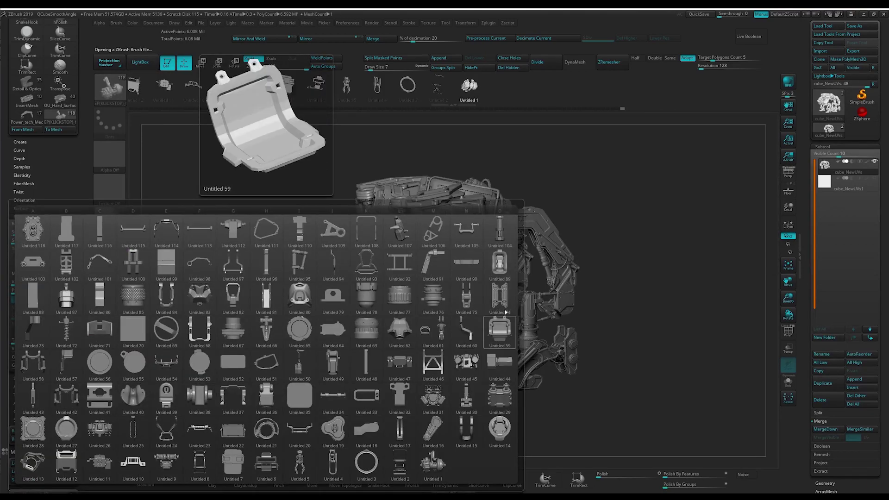
pyautogui.press(',')
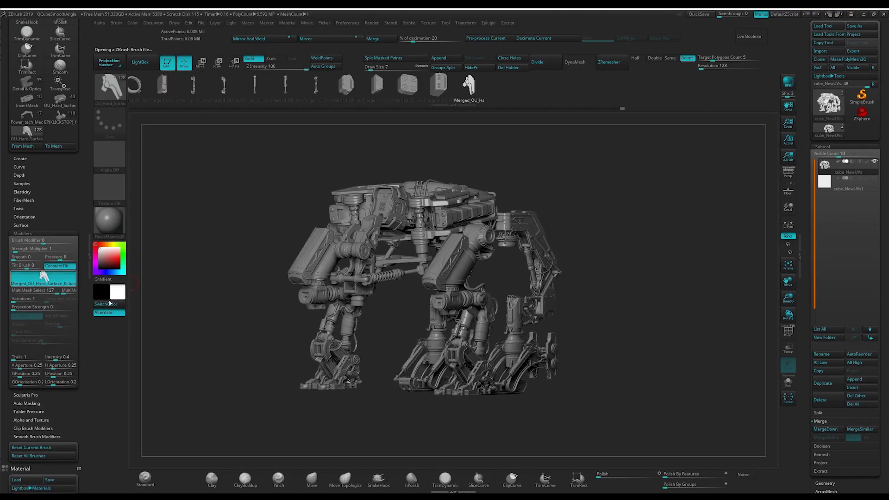
pyautogui.moveTo(633, 318); pyautogui.dragTo(511, 280)
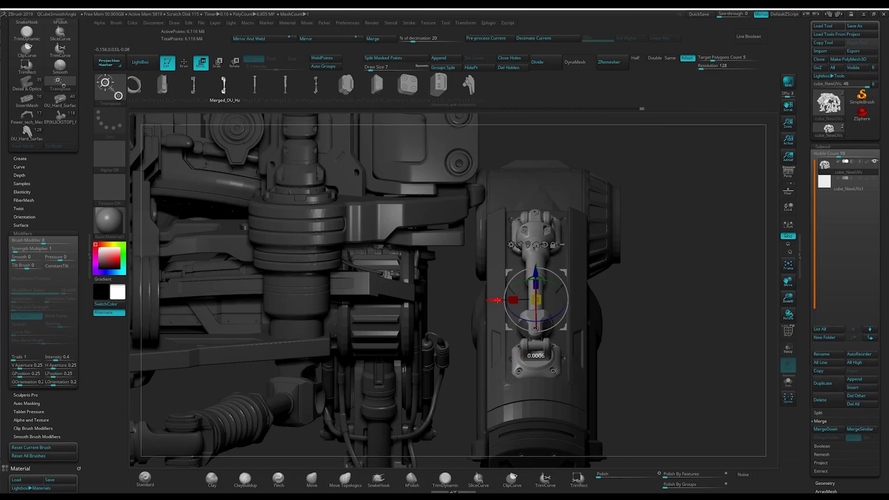
pyautogui.press('q')
pyautogui.press('m')
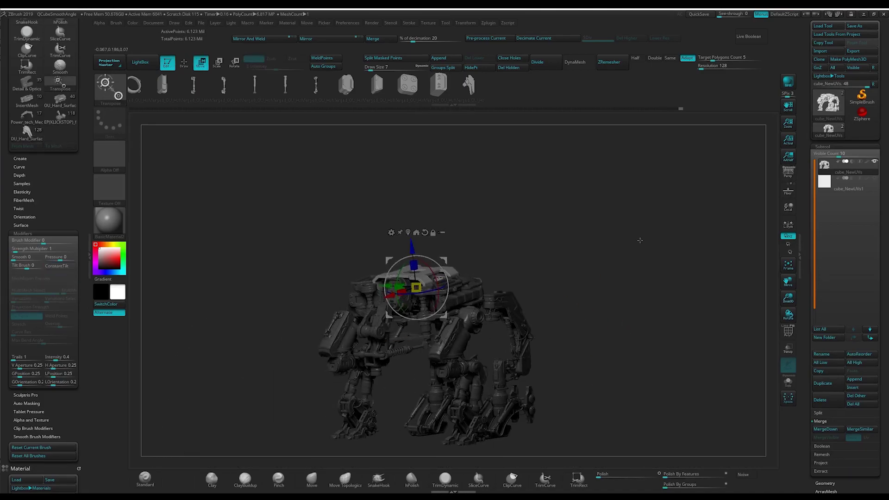
pyautogui.press(',')
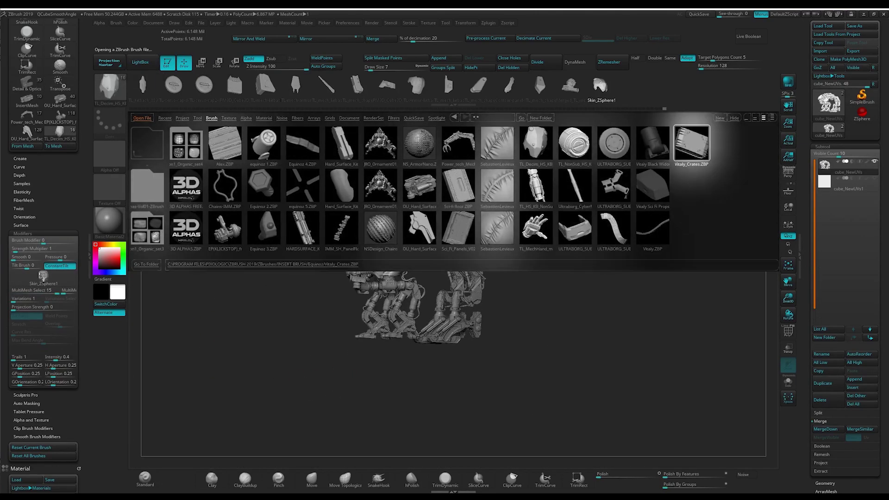
# Insert a Vitaly brush part at the mech's centre, moved up-left and tilted 20°.
pyautogui.doubleClick(692, 143)
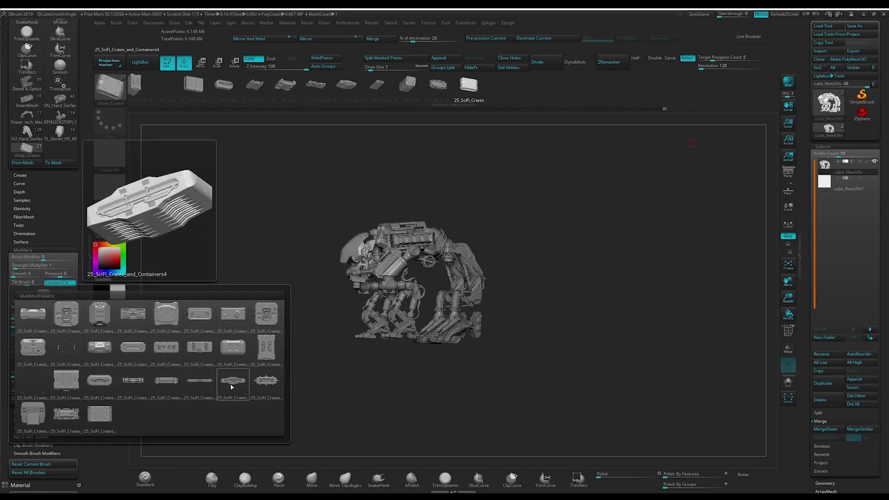
pyautogui.press(',')
pyautogui.doubleClick(652, 227)
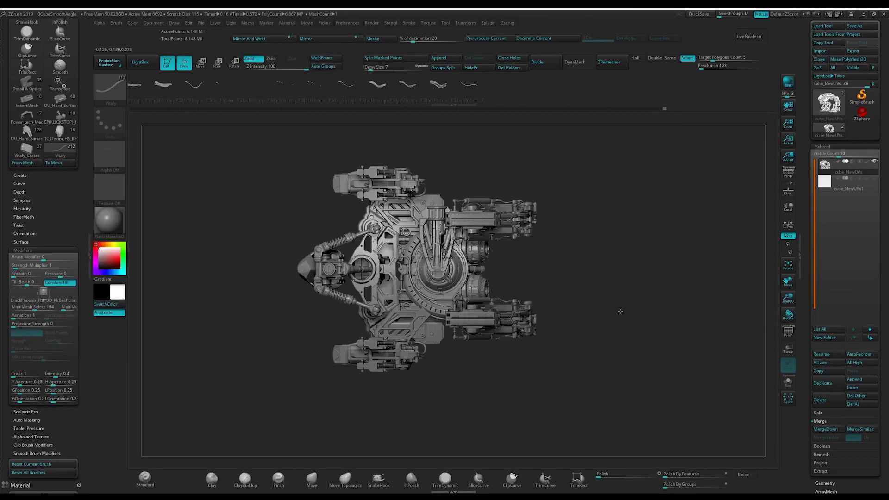
pyautogui.moveTo(431, 268); pyautogui.dragTo(444, 283)
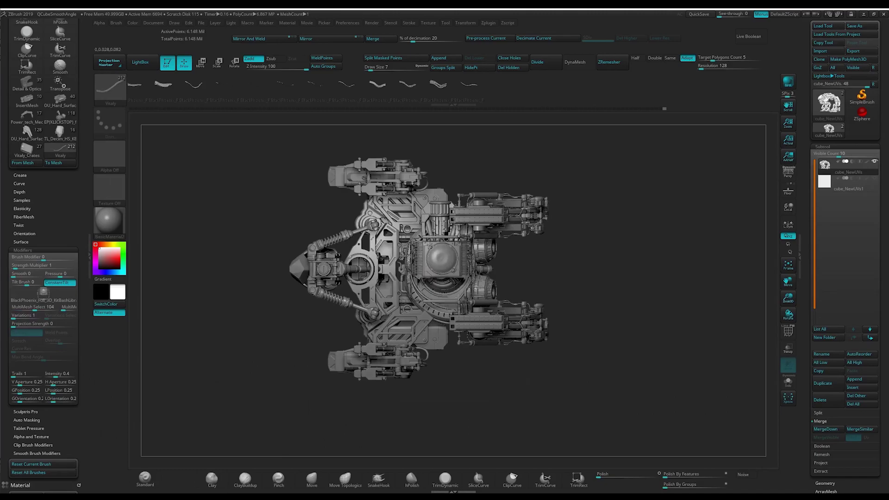
pyautogui.press('w')
pyautogui.moveTo(578, 301); pyautogui.dragTo(545, 268)
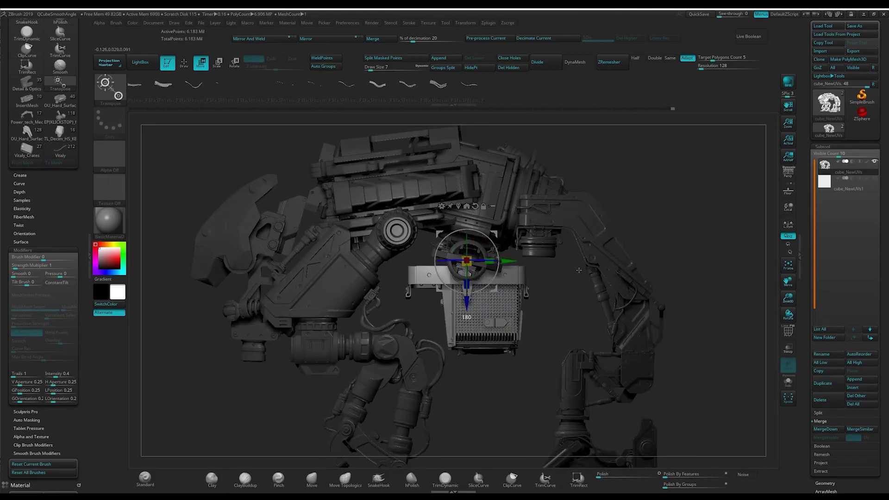
pyautogui.moveTo(477, 250); pyautogui.dragTo(479, 233)
pyautogui.press('q')
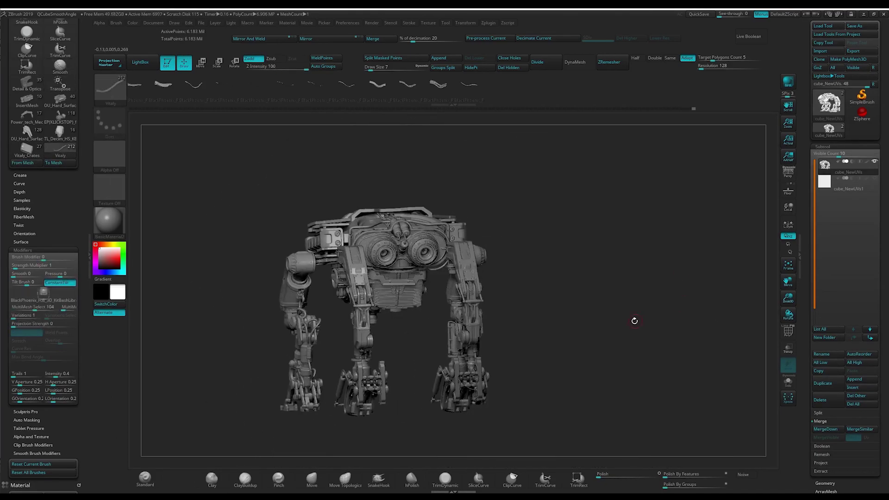
# Rotate the mech to a three-quarter angle in perspective view.
pyautogui.moveTo(630, 321); pyautogui.dragTo(578, 319)
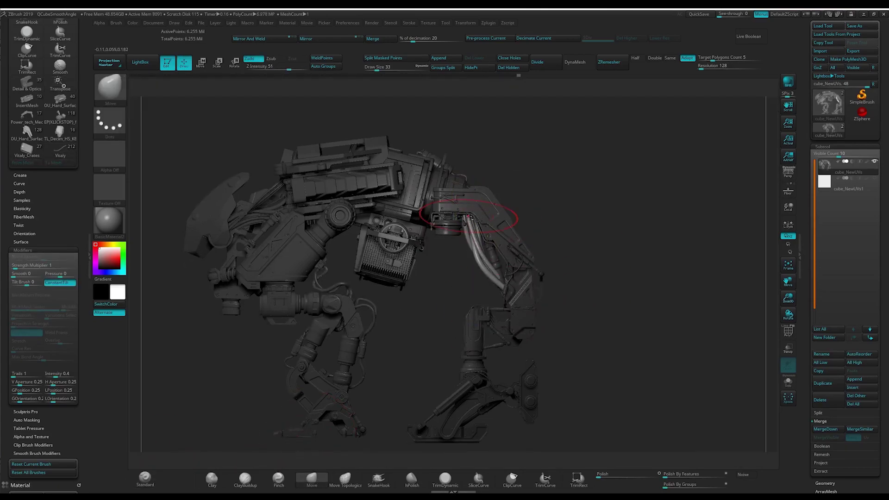
pyautogui.moveTo(469, 216)
pyautogui.mouseDown()
pyautogui.moveTo(477, 300)
pyautogui.moveTo(627, 297)
pyautogui.mouseUp()
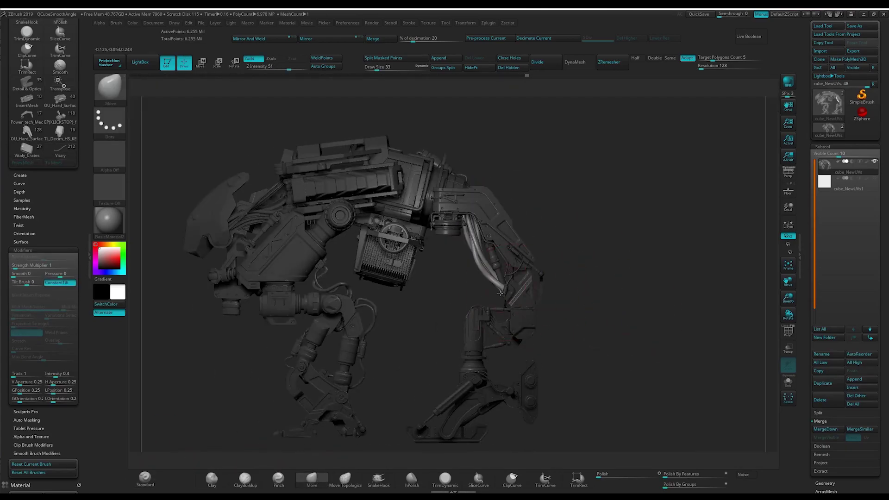
pyautogui.press('p')
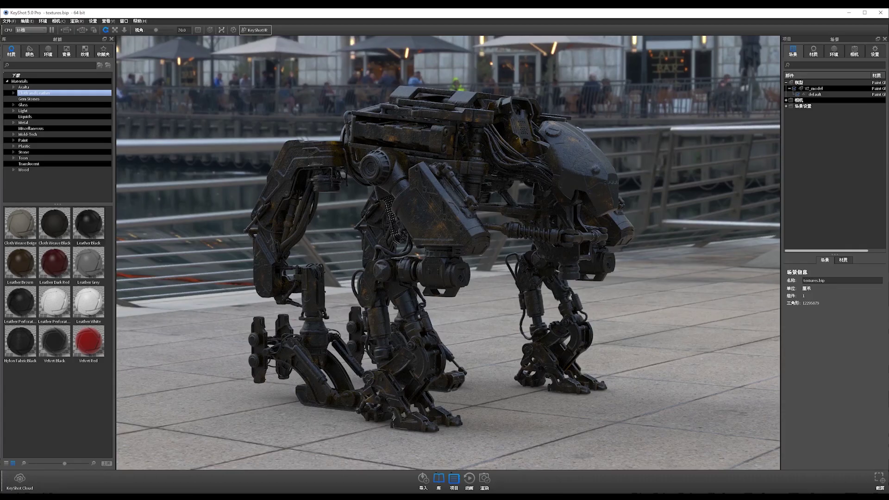
# Orbit around the rendered mech and view the Paint Gloss Black material properties.
pyautogui.moveTo(385, 252)
pyautogui.mouseDown()
pyautogui.moveTo(117, 331)
pyautogui.moveTo(365, 365)
pyautogui.moveTo(385, 357)
pyautogui.mouseUp()
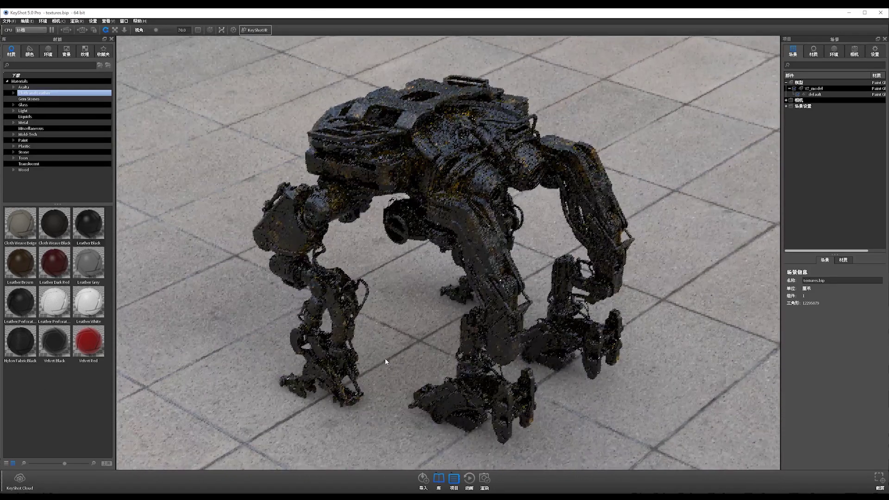
pyautogui.click(814, 51)
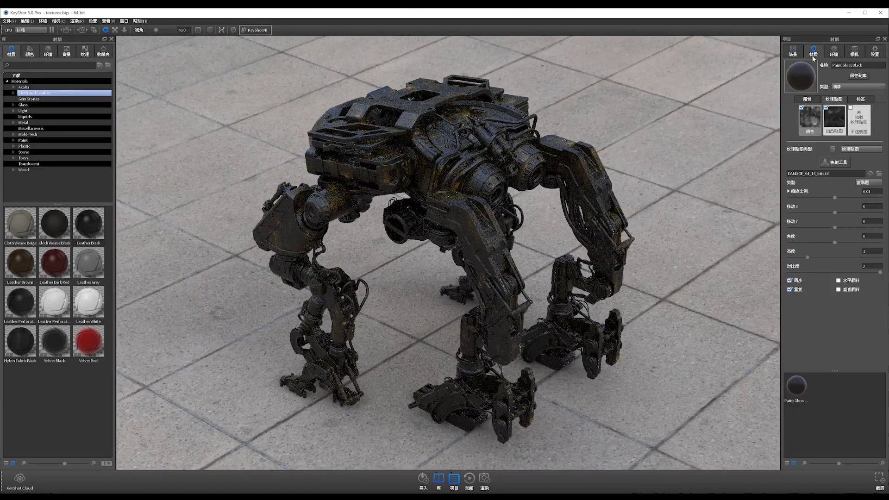
pyautogui.click(811, 99)
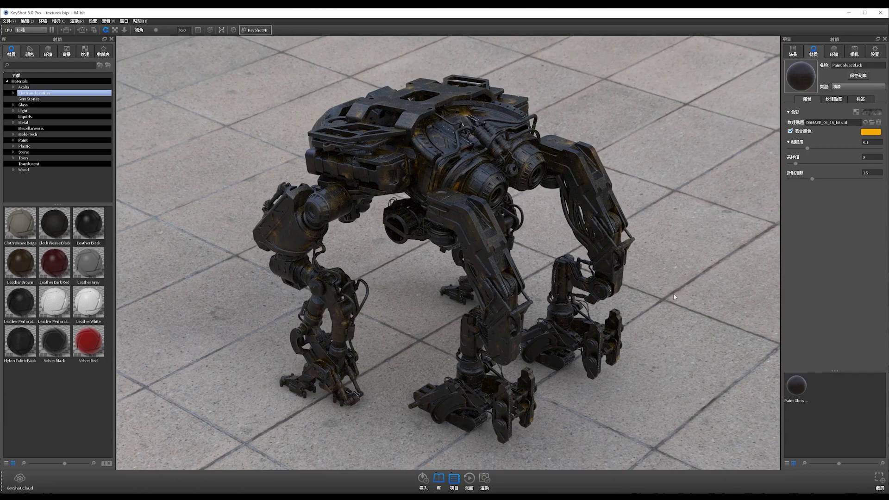
pyautogui.moveTo(658, 297); pyautogui.dragTo(461, 276)
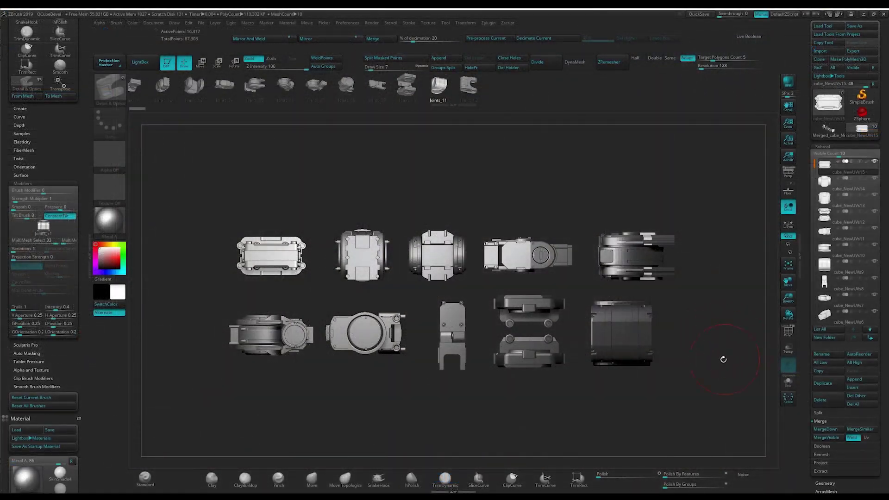
# Cycle through the cube_NewUVs part subtools (cube_NewUVs13 down to cube_NewUVs6, back to cube_NewUVs15), then show the brush list.
pyautogui.moveTo(723, 359)
pyautogui.mouseDown()
pyautogui.moveTo(704, 385)
pyautogui.moveTo(716, 337)
pyautogui.moveTo(710, 400)
pyautogui.moveTo(713, 392)
pyautogui.mouseUp()
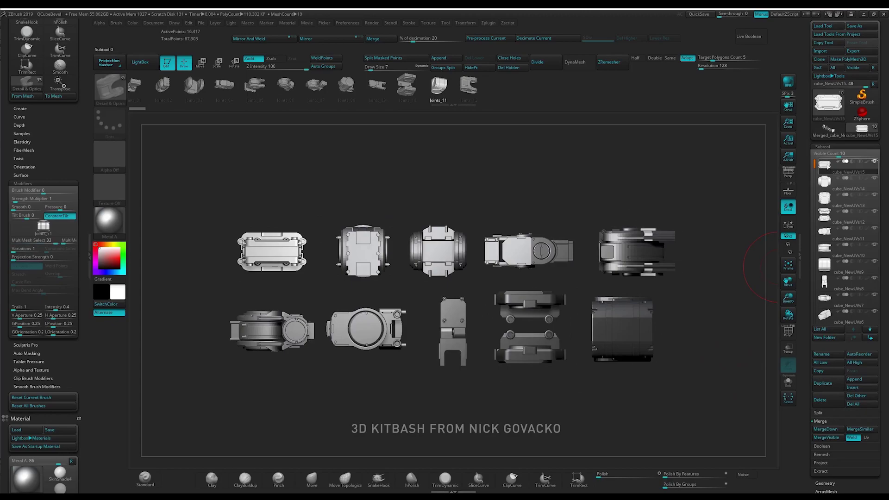
pyautogui.click(825, 198)
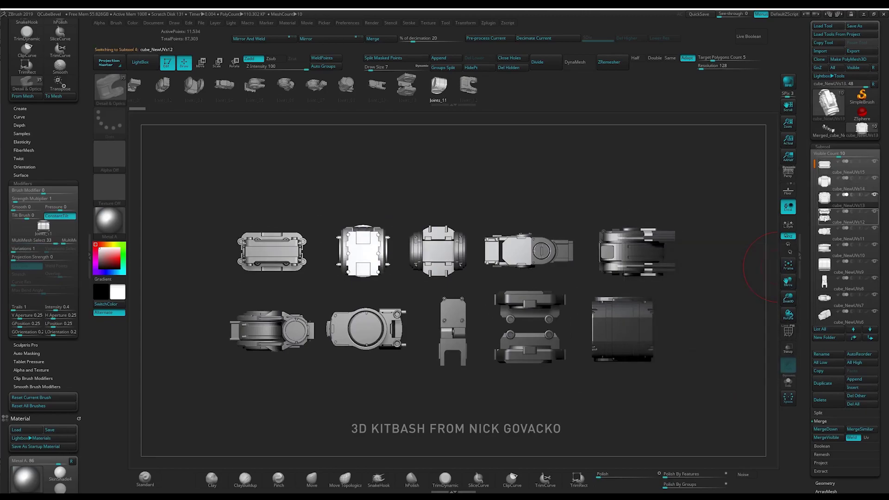
pyautogui.click(825, 232)
pyautogui.click(825, 249)
pyautogui.click(825, 265)
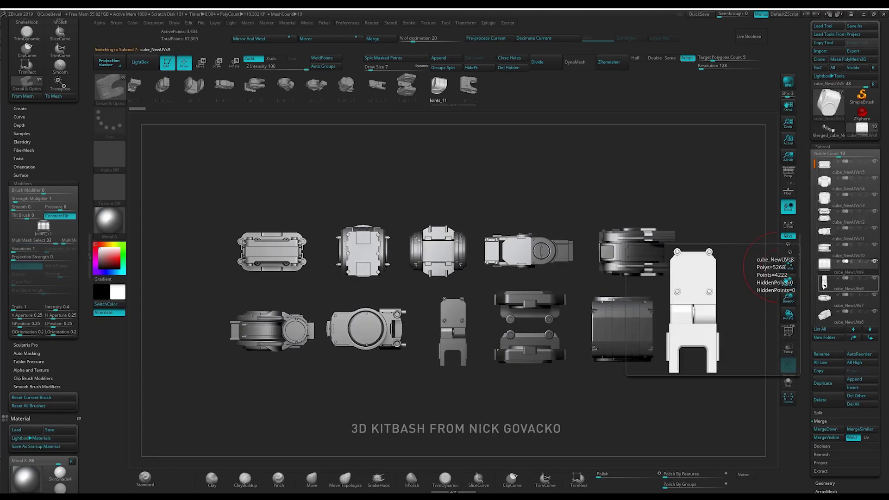
pyautogui.click(825, 299)
pyautogui.click(825, 315)
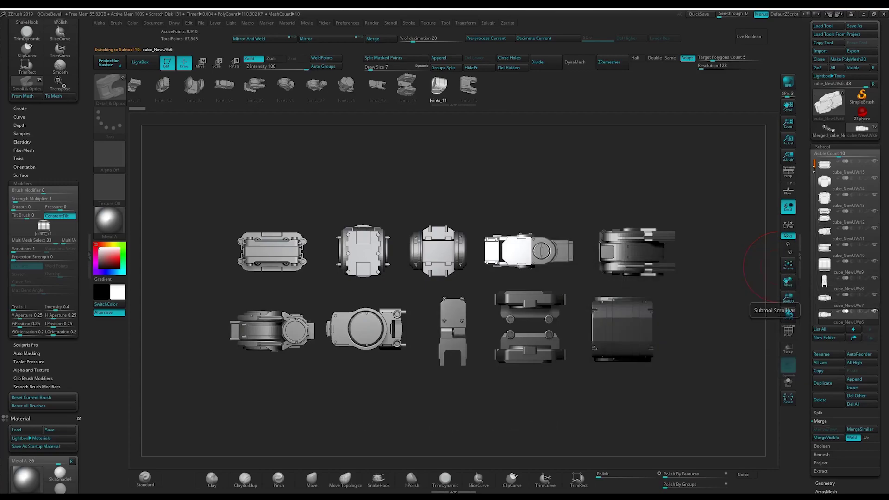
pyautogui.click(825, 165)
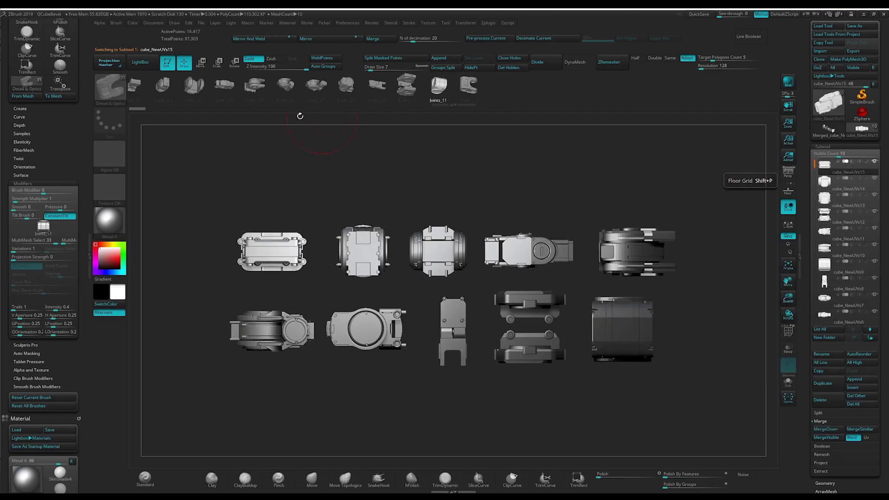
pyautogui.click(109, 88)
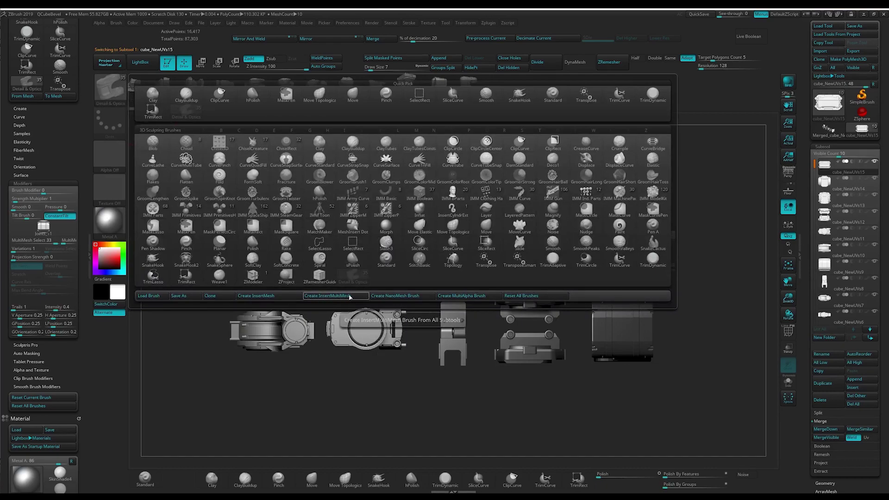
# Create an InsertMultiMesh brush from all ten parts and preview its meshes.
pyautogui.click(354, 296)
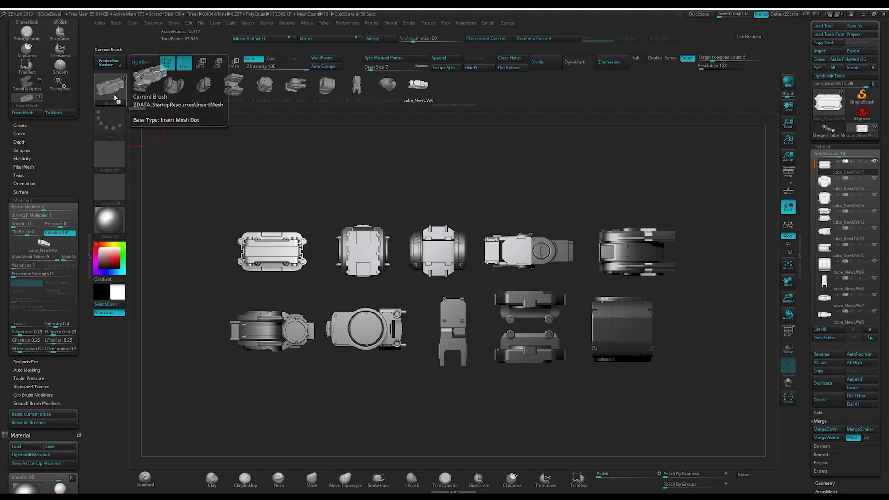
pyautogui.click(26, 201)
pyautogui.click(45, 244)
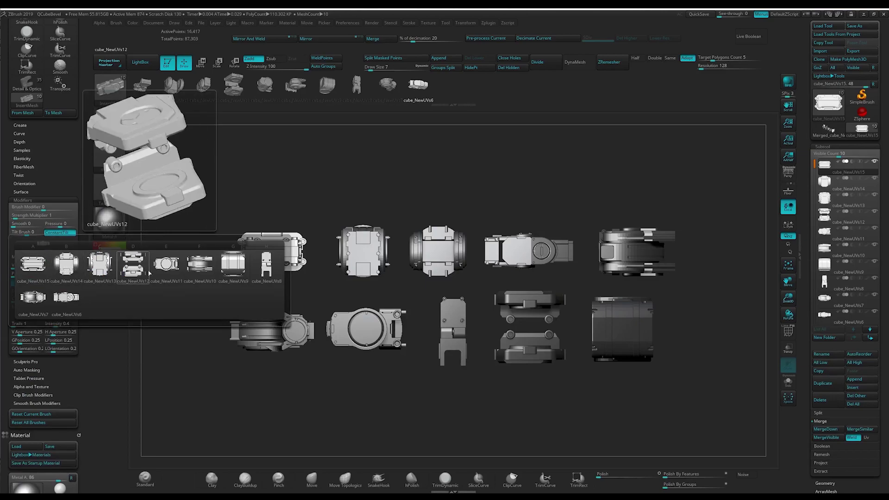
pyautogui.moveTo(110, 88)
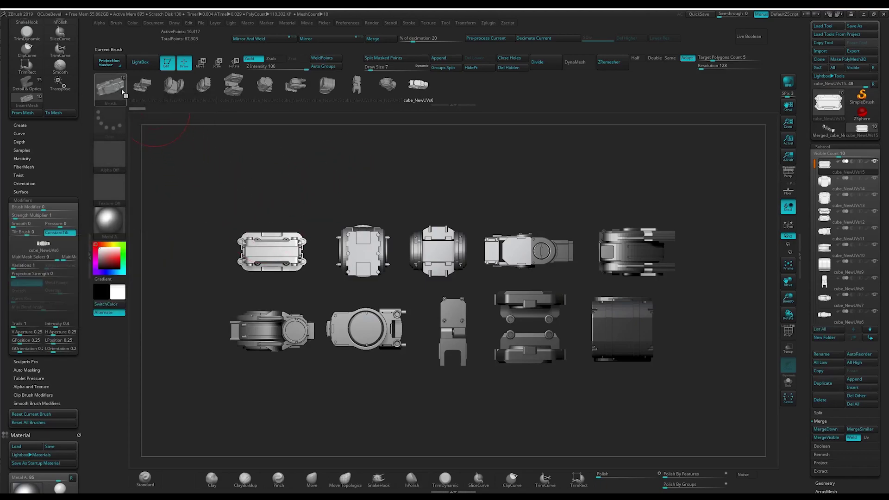
# Start saving the brush into ZBrush 2019 > ZBrushes, then cancel the save.
pyautogui.click(114, 91)
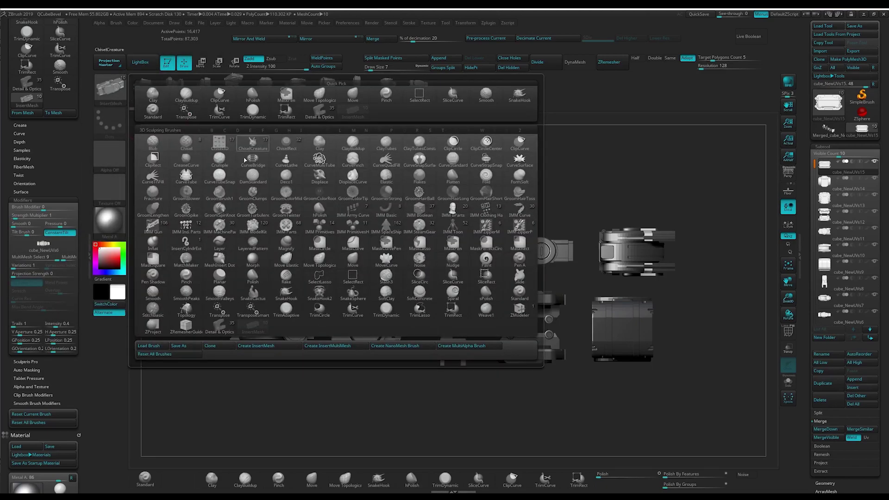
pyautogui.click(186, 347)
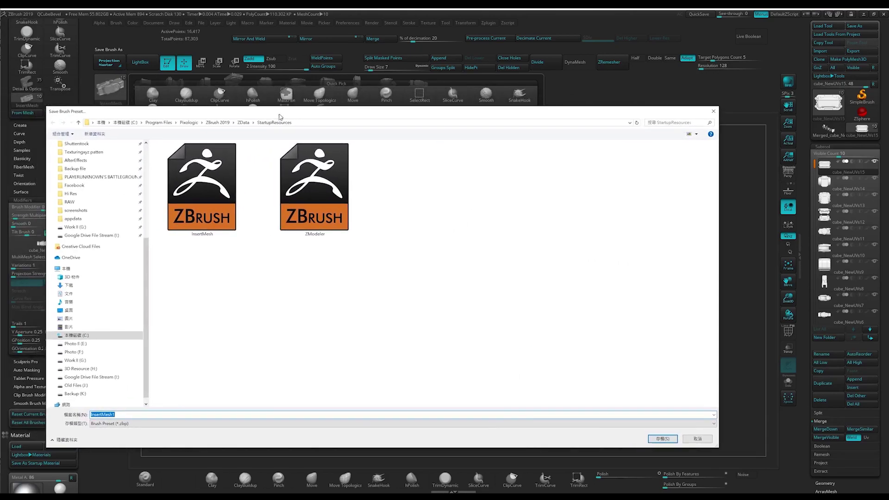
pyautogui.click(254, 121)
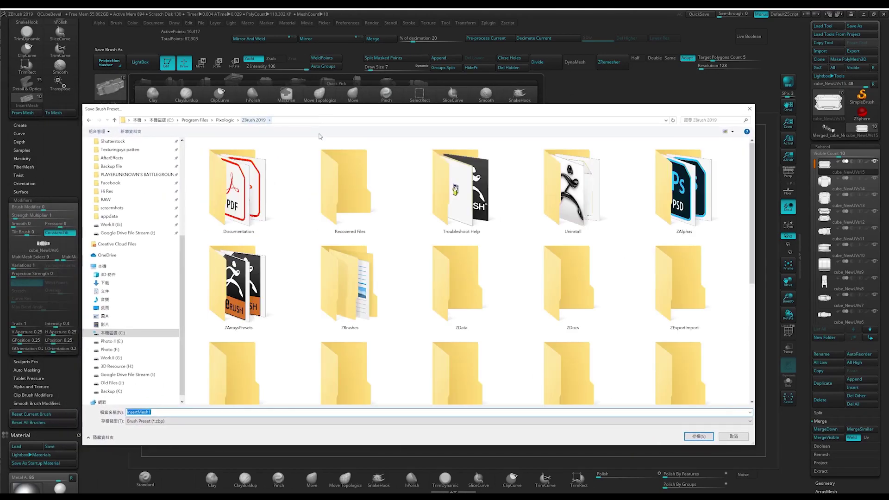
pyautogui.doubleClick(359, 306)
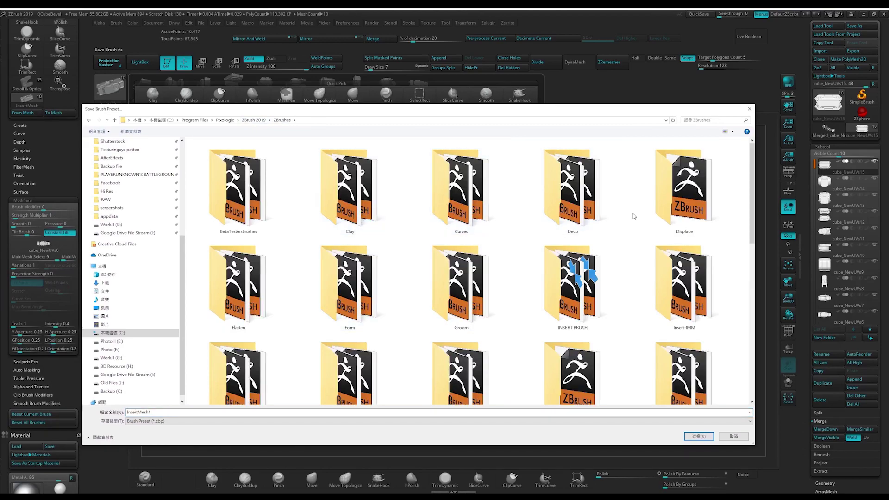
pyautogui.click(733, 437)
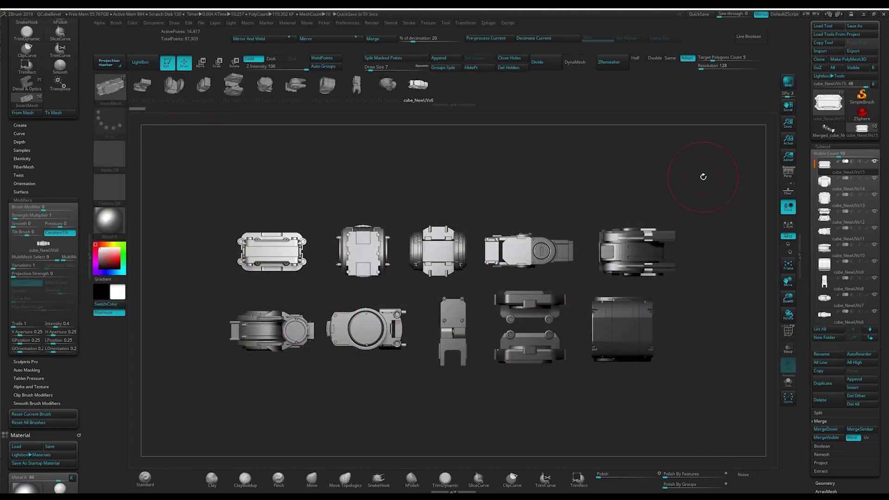
# Orbit around the kitbash parts from several angles and frame them in a front view.
pyautogui.keyDown('alt'); pyautogui.moveTo(683, 176); pyautogui.dragTo(689, 173); pyautogui.keyUp('alt')
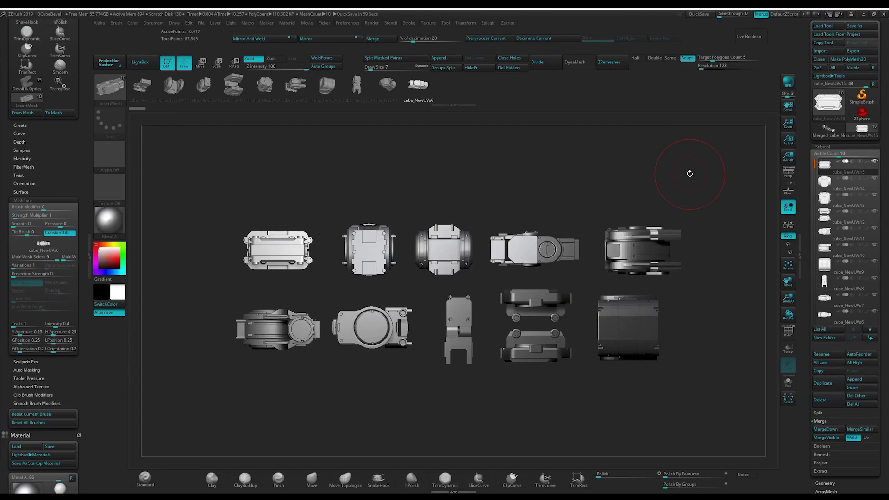
pyautogui.moveTo(690, 174); pyautogui.dragTo(699, 197)
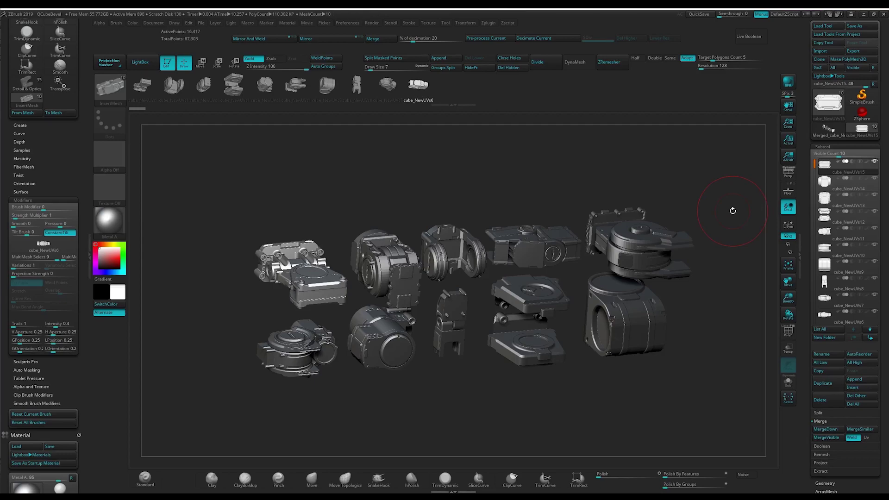
pyautogui.keyDown('shift'); pyautogui.moveTo(734, 285); pyautogui.dragTo(723, 270); pyautogui.keyUp('shift')
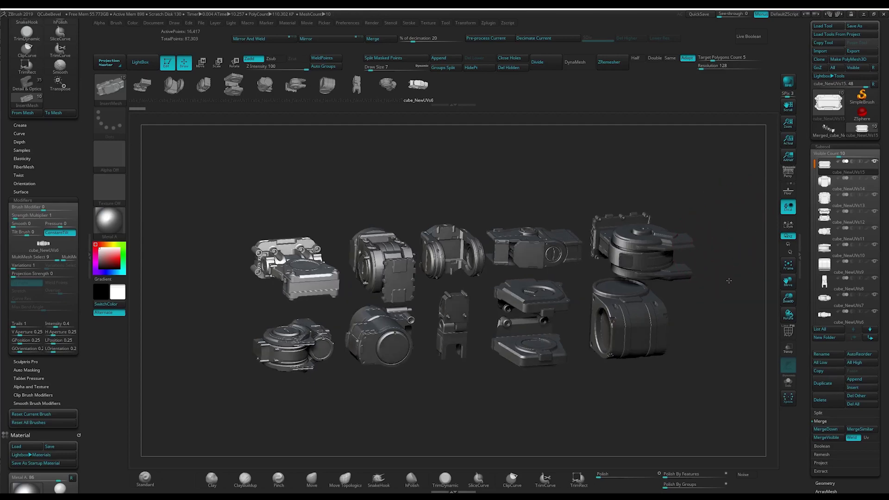
pyautogui.press('f')
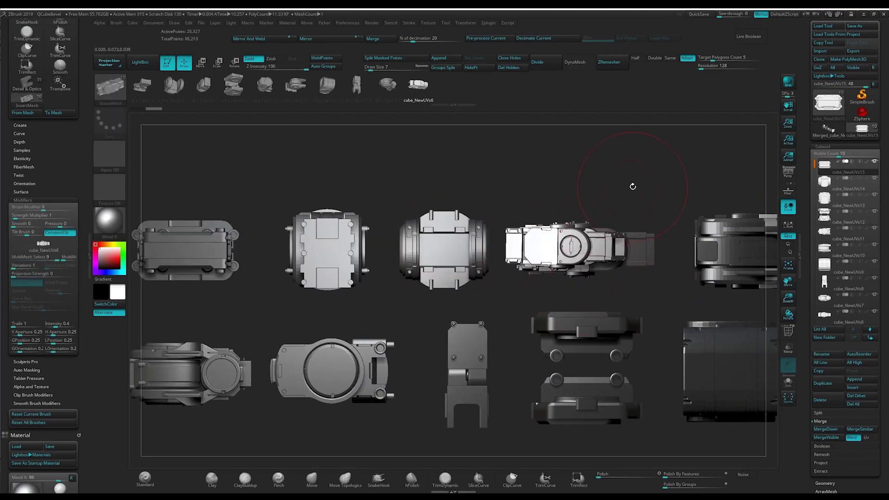
pyautogui.moveTo(631, 184)
pyautogui.keyDown('shift'); pyautogui.mouseDown()
pyautogui.moveTo(632, 268)
pyautogui.moveTo(610, 285)
pyautogui.moveTo(619, 302)
pyautogui.mouseUp(); pyautogui.keyUp('shift')
# Pull the fourth part's lower piece forward along Z with the Move gizmo, then return to Draw.
pyautogui.press('w')
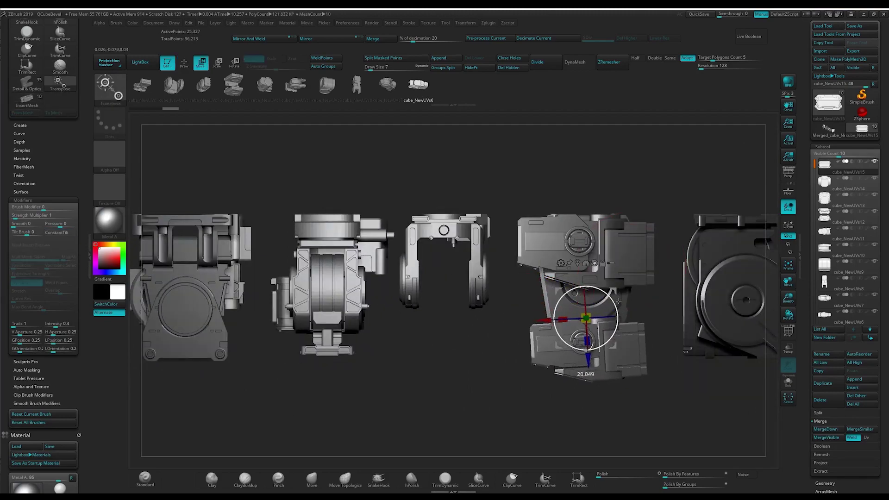
pyautogui.moveTo(586, 352); pyautogui.dragTo(587, 345)
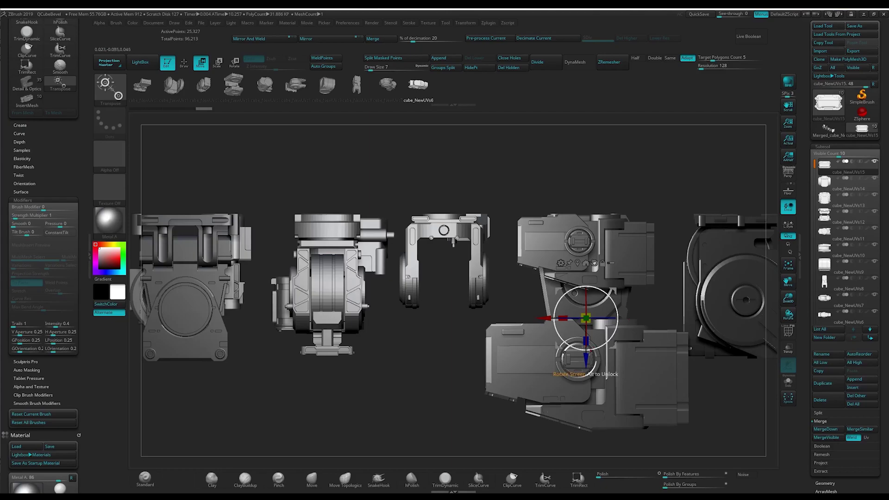
pyautogui.press('q')
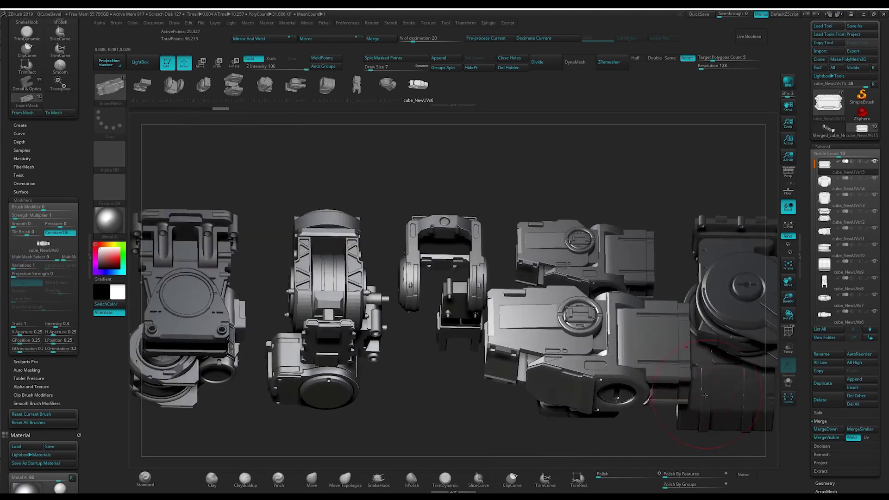